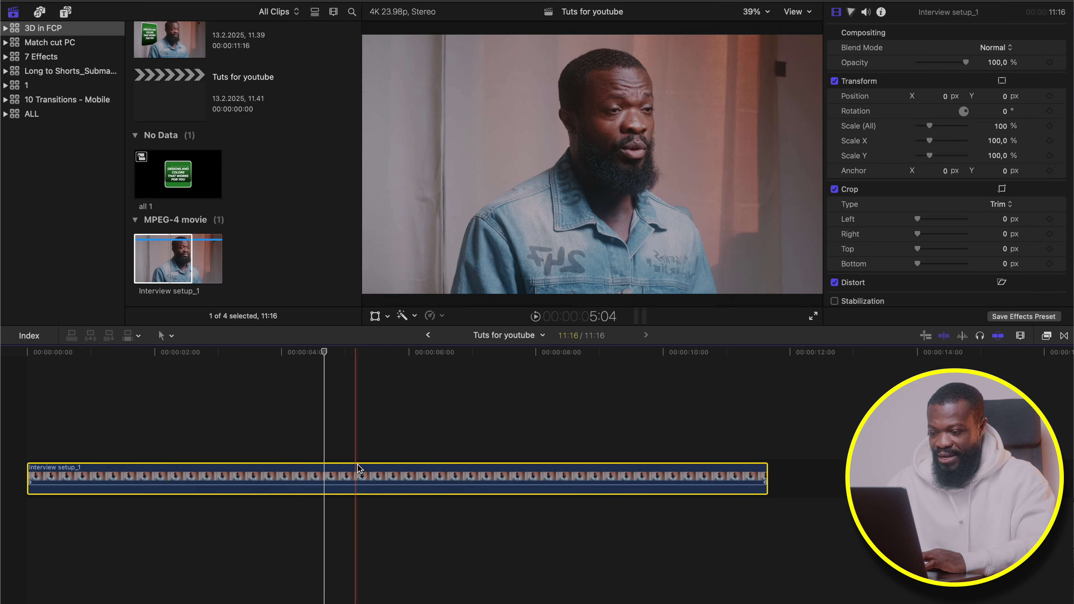
# Duplicate the Interview setup_1 clip onto the lane above, disable the lower copy, and select the upper one
pyautogui.keyDown('alt'); pyautogui.moveTo(350, 466); pyautogui.dragTo(350, 442); pyautogui.keyUp('alt')
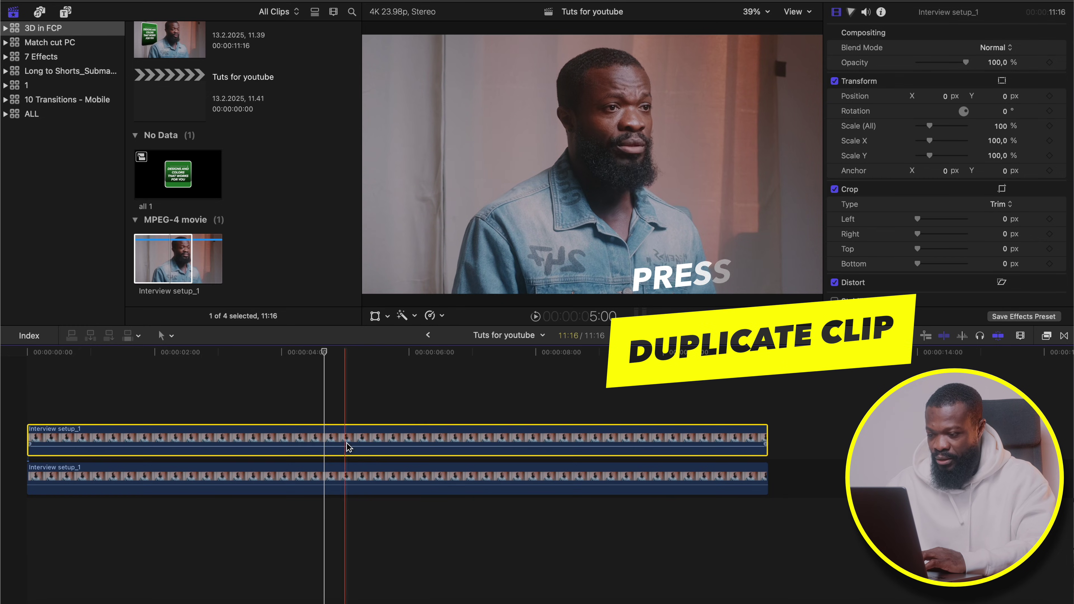
pyautogui.click(334, 480)
pyautogui.press('v')
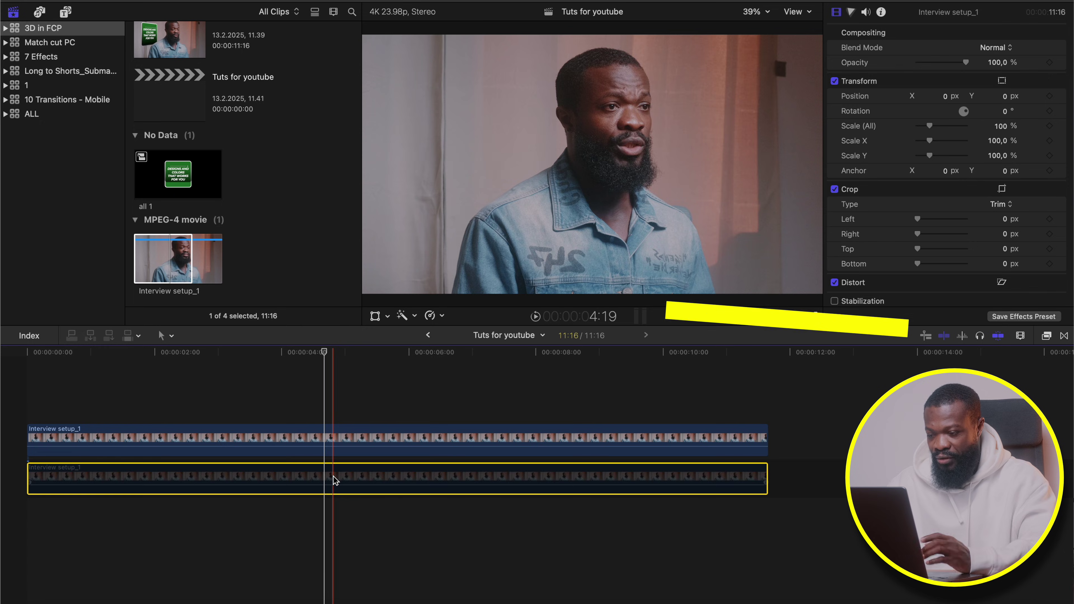
pyautogui.click(328, 430)
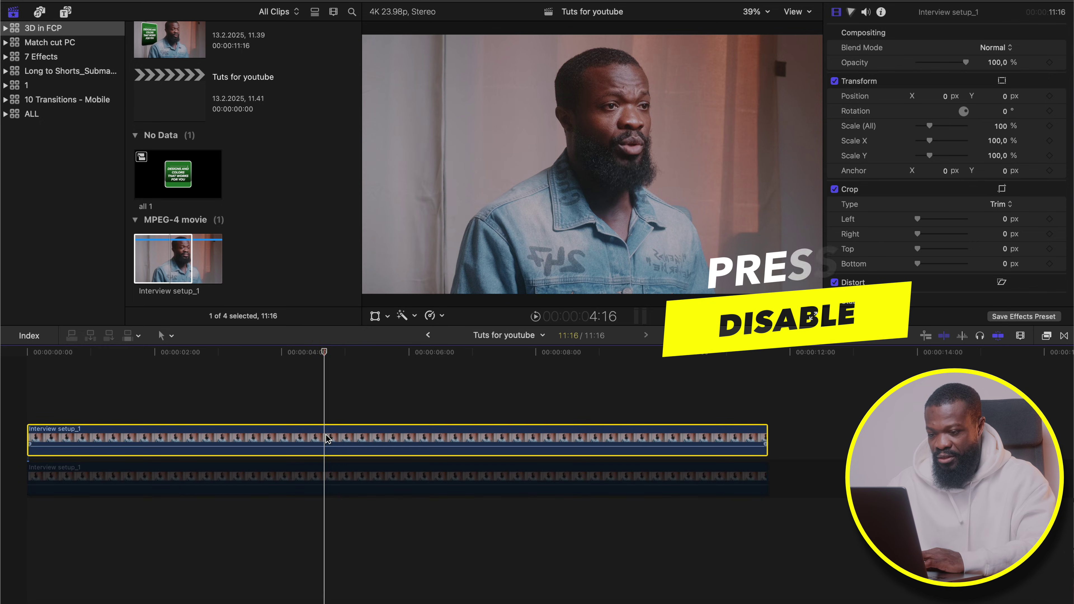
# Drag the Magnetic Mask effect from Masks and Keying onto the upper Interview setup_1 clip
pyautogui.click(1046, 335)
pyautogui.scroll(-5, 869, 483)
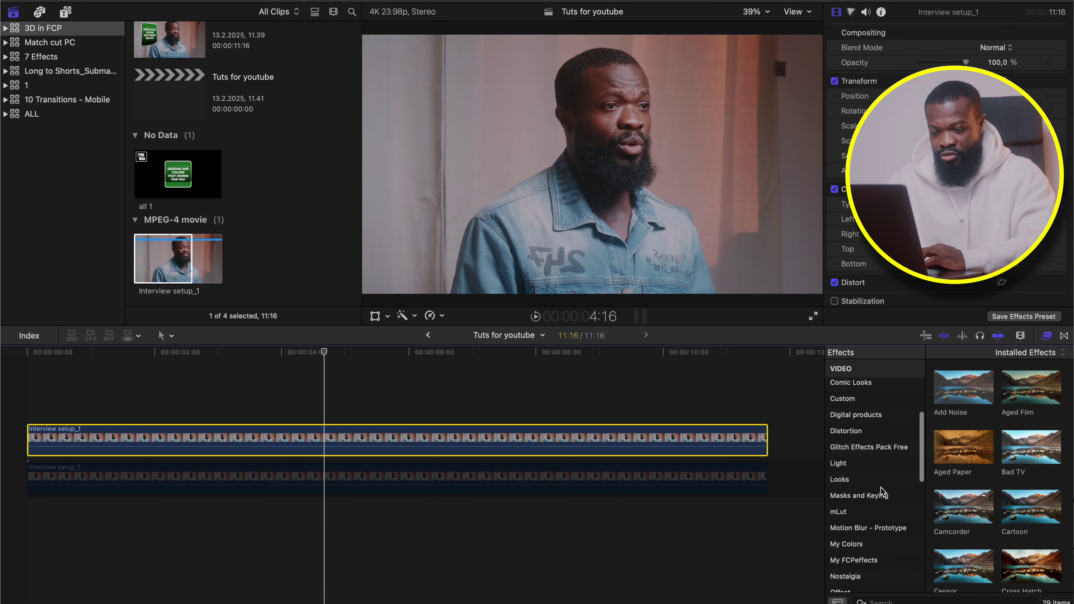
pyautogui.click(868, 478)
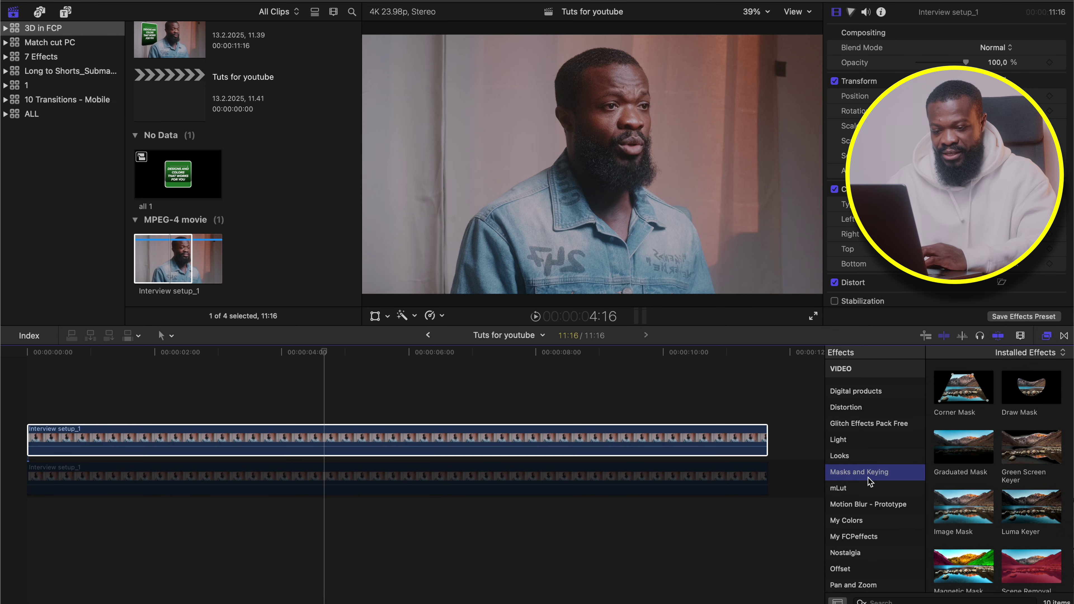
pyautogui.scroll(-2, 960, 550)
pyautogui.click(961, 545)
pyautogui.moveTo(960, 545); pyautogui.dragTo(410, 440)
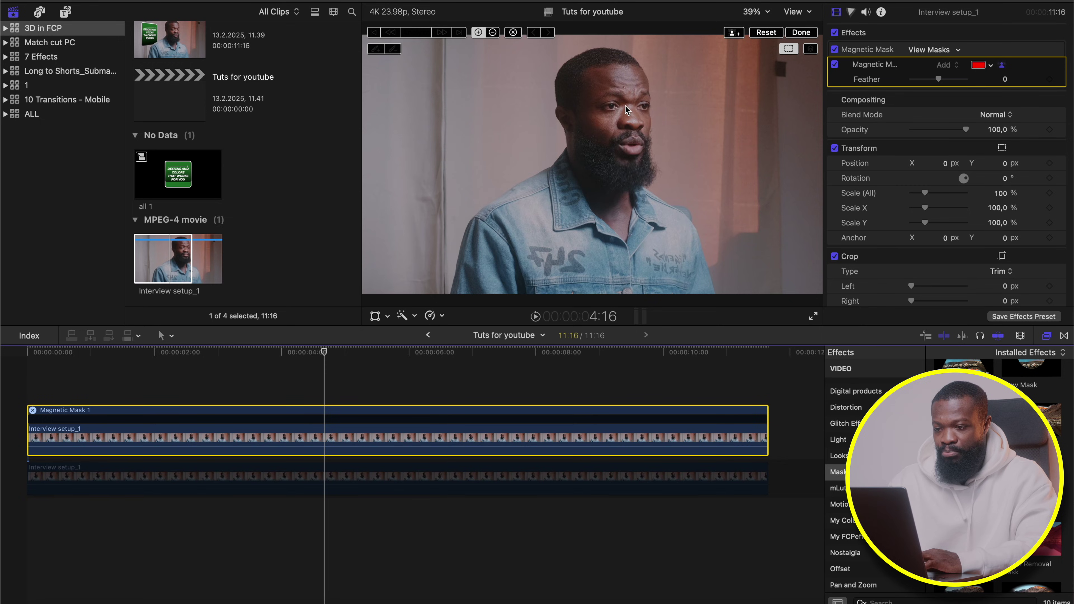
# Mark the interviewee as the mask subject, analyse the whole clip, finish, then disable the masked clip
pyautogui.click(626, 104)
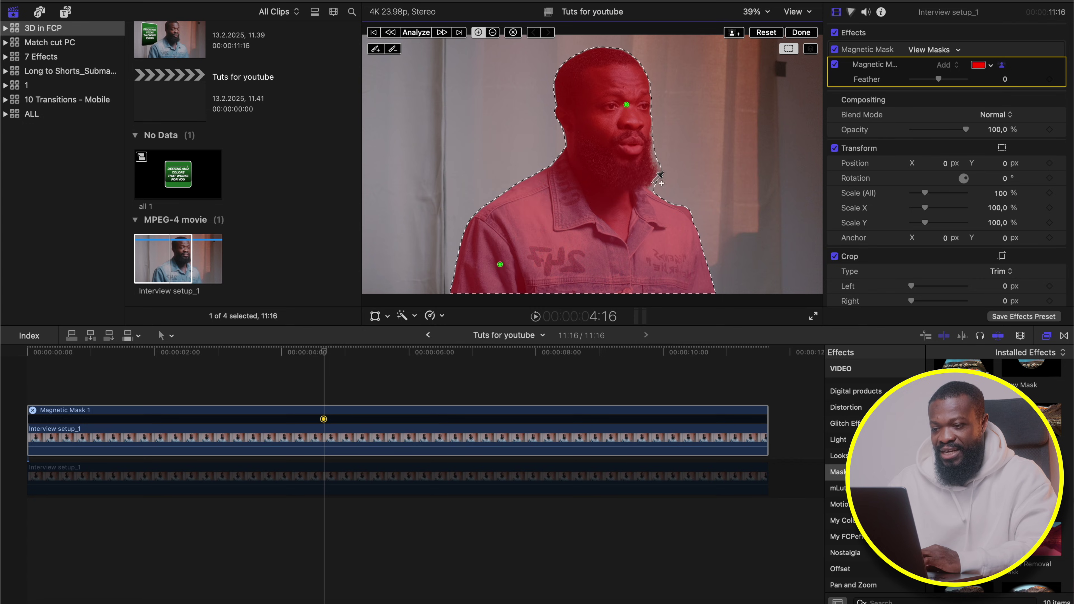
pyautogui.click(415, 33)
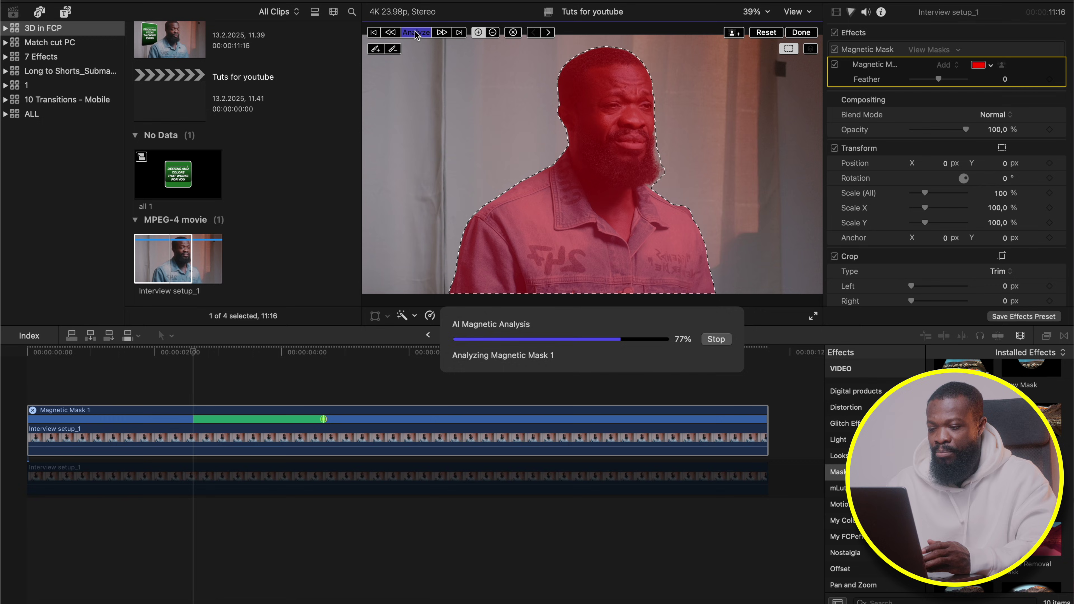
pyautogui.click(801, 33)
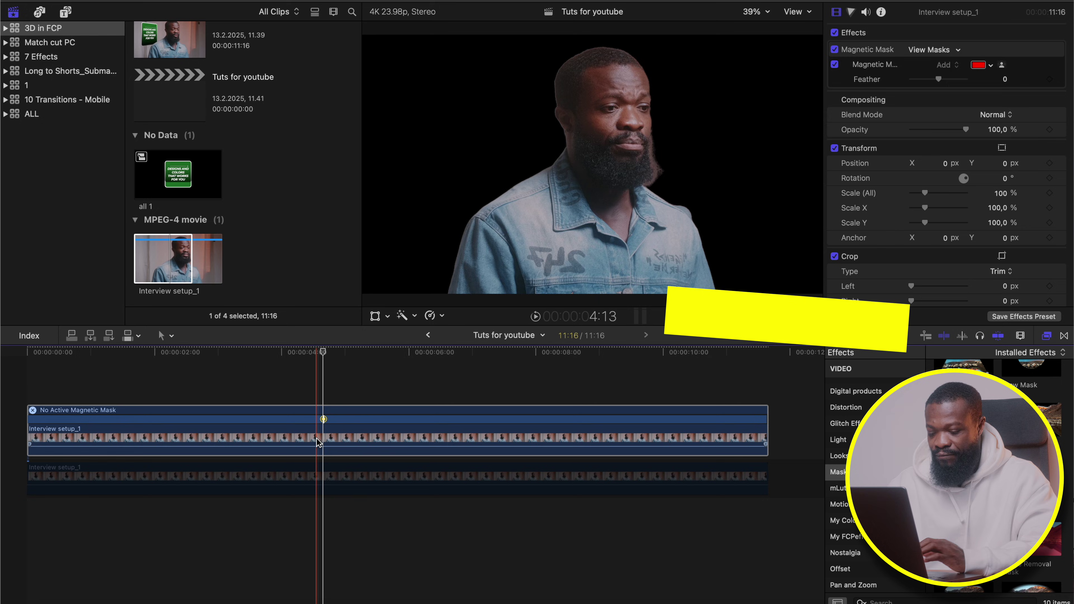
pyautogui.press('v')
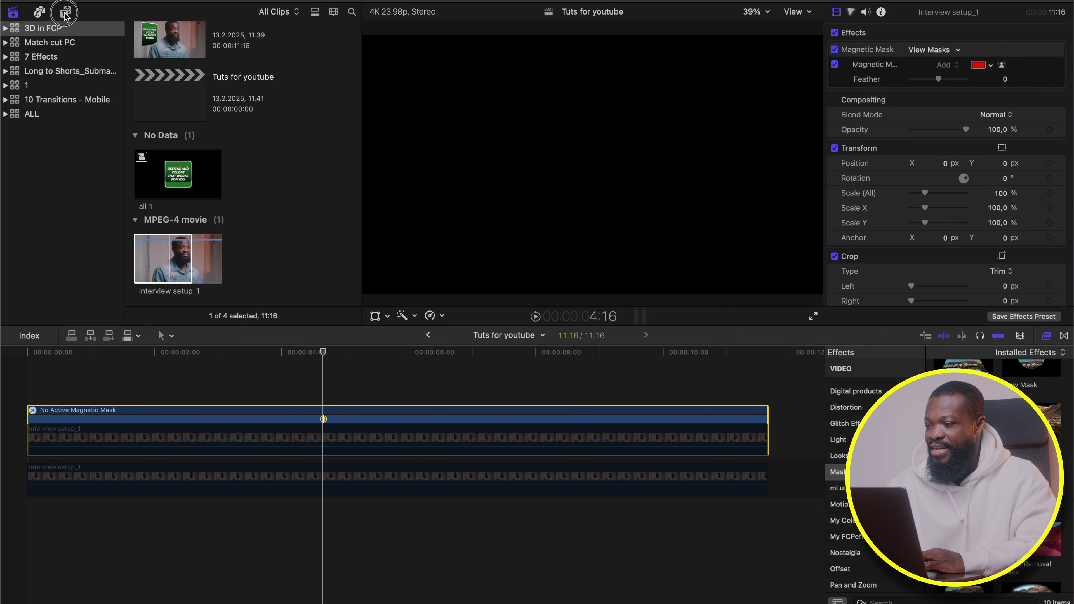
# Add a Shapes generator from Elements at the start of the timeline
pyautogui.click(65, 12)
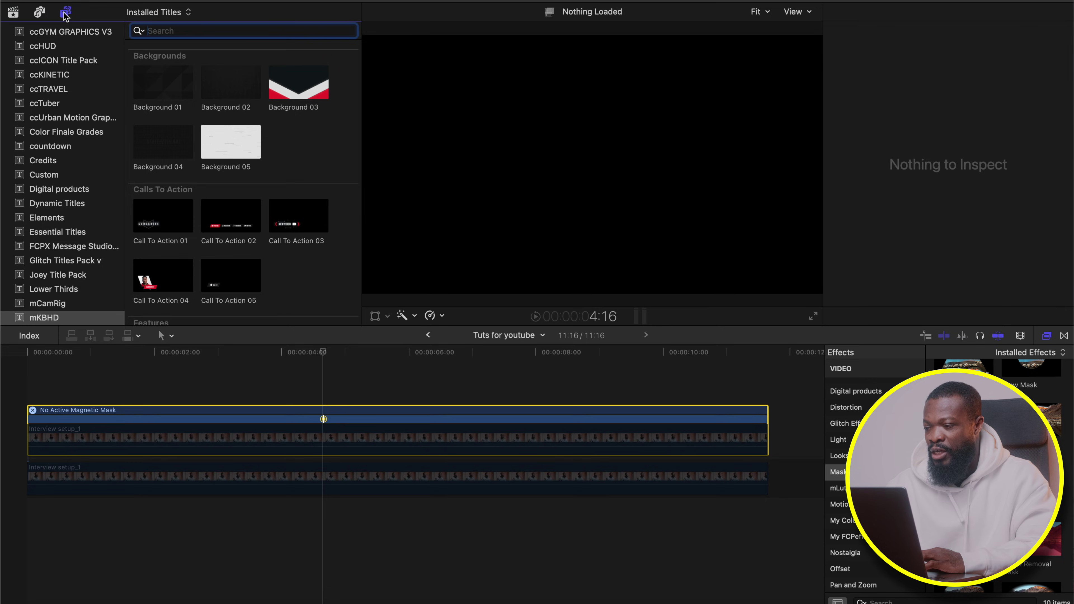
pyautogui.scroll(-15, 62, 214)
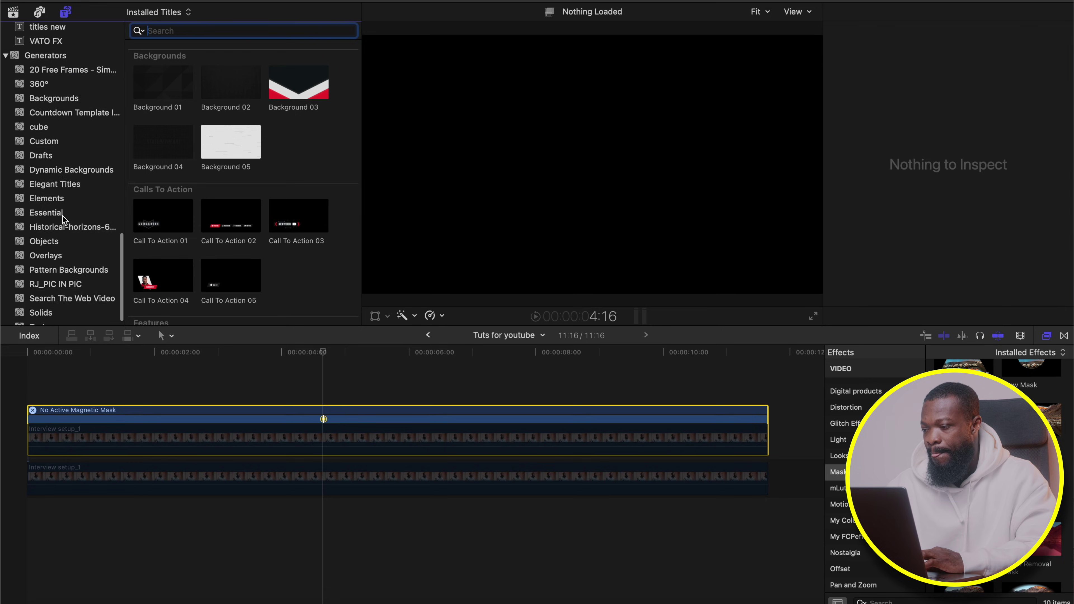
pyautogui.click(52, 189)
pyautogui.click(297, 68)
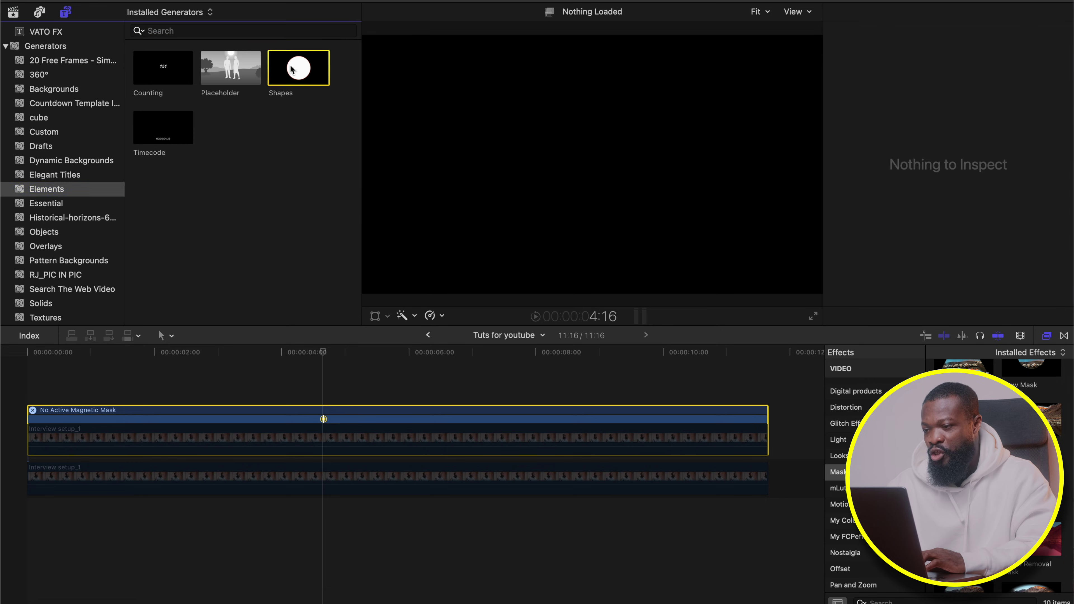
pyautogui.moveTo(298, 68); pyautogui.dragTo(25, 372)
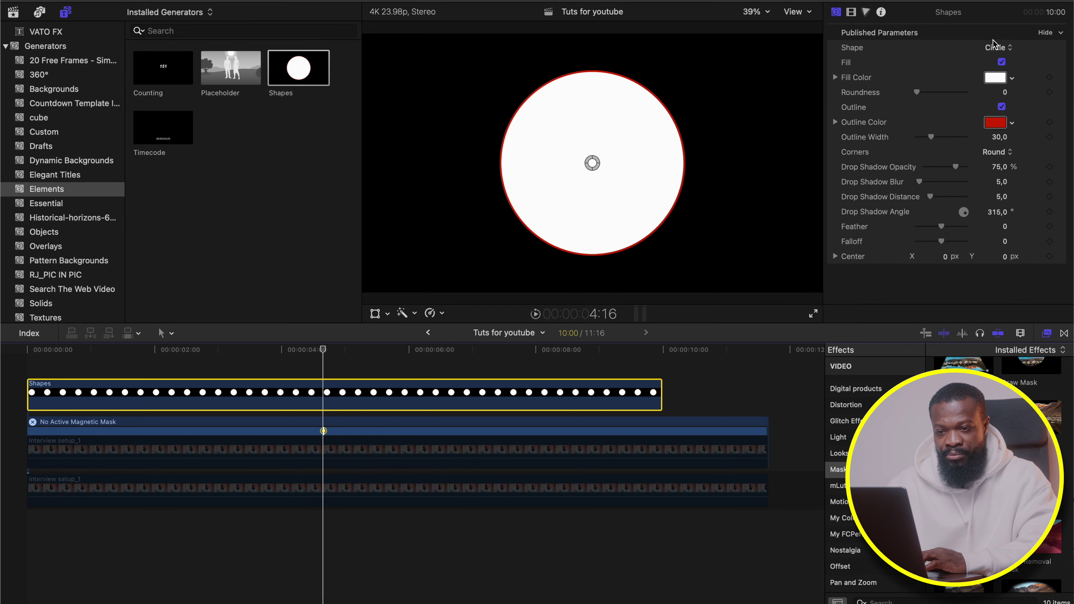
# Change the shape from circle to square and give it a green fill
pyautogui.click(991, 49)
pyautogui.click(996, 62)
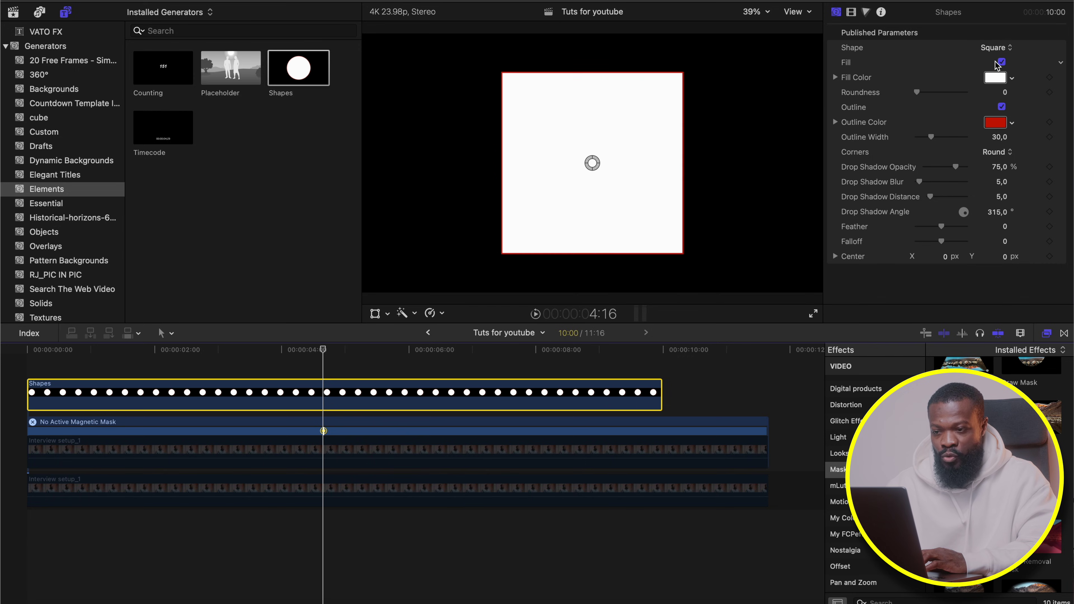
pyautogui.click(995, 77)
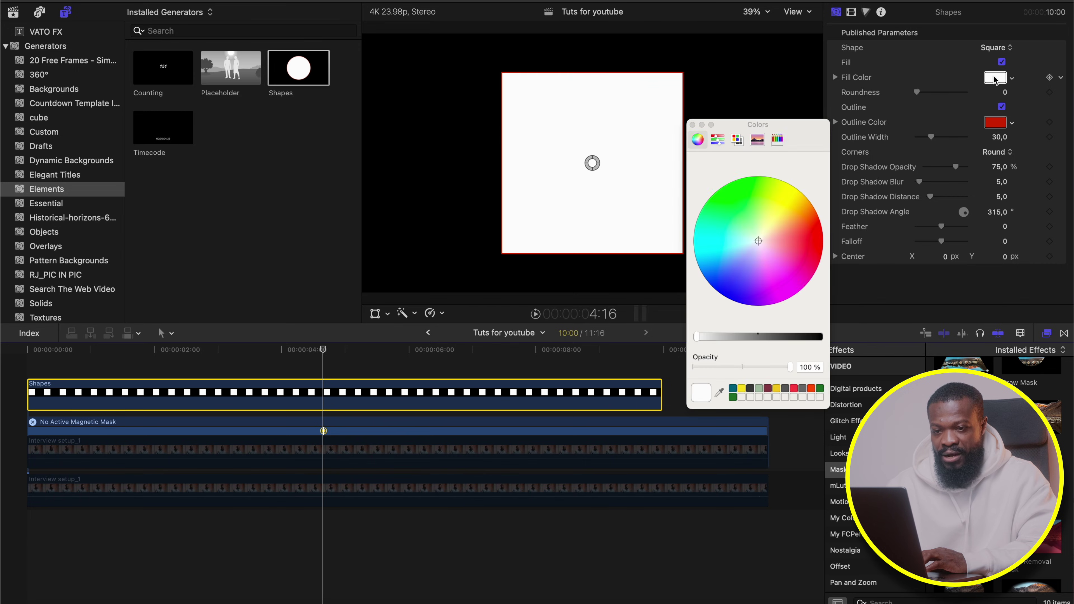
pyautogui.click(821, 389)
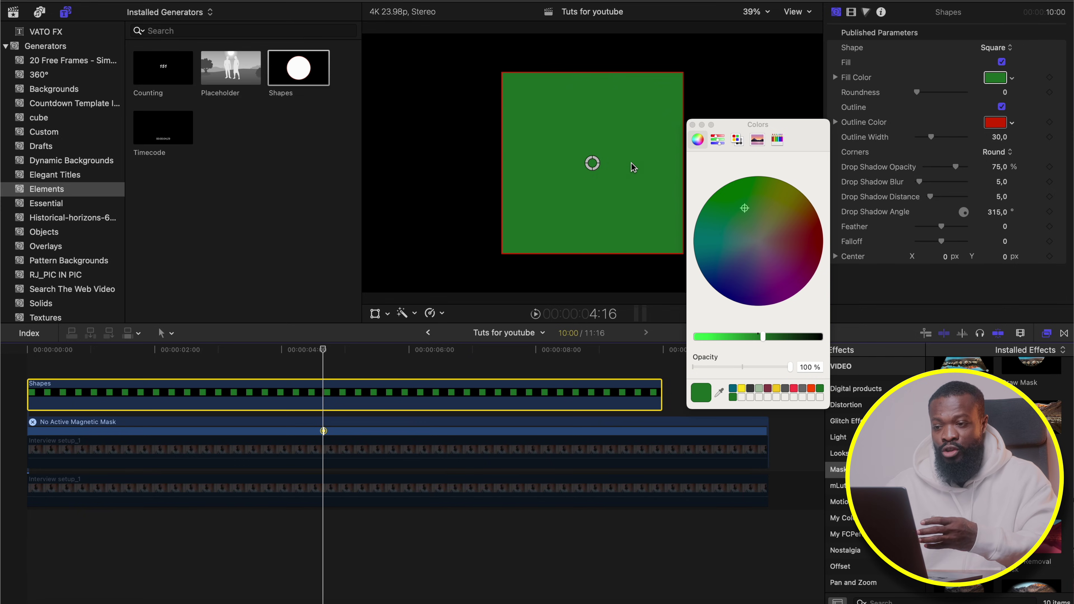
pyautogui.moveTo(704, 400)
pyautogui.mouseDown()
pyautogui.moveTo(741, 400)
pyautogui.moveTo(709, 402)
pyautogui.mouseUp()
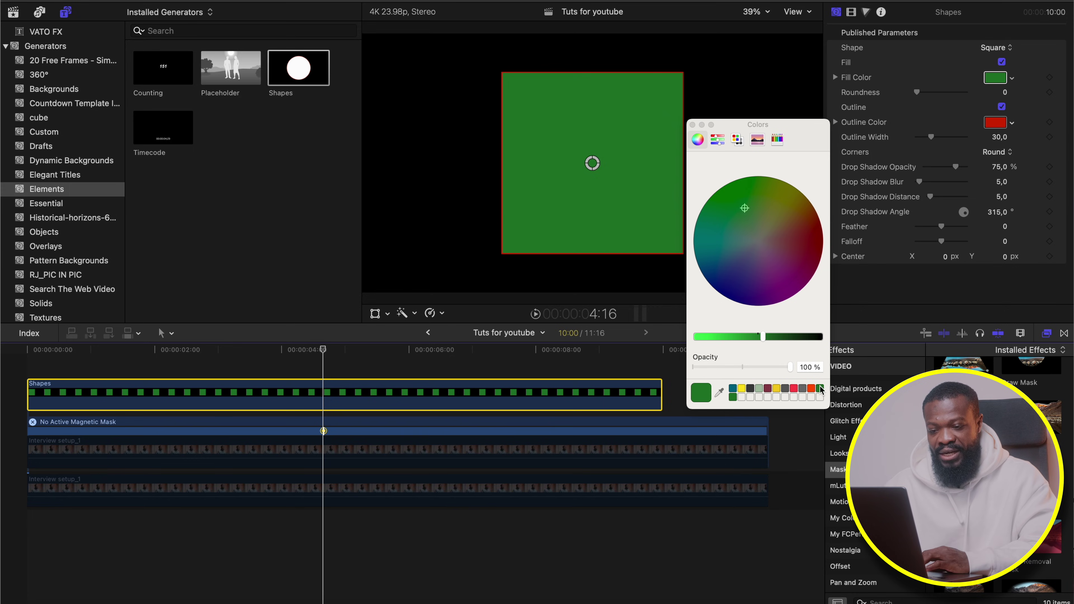
pyautogui.click(811, 388)
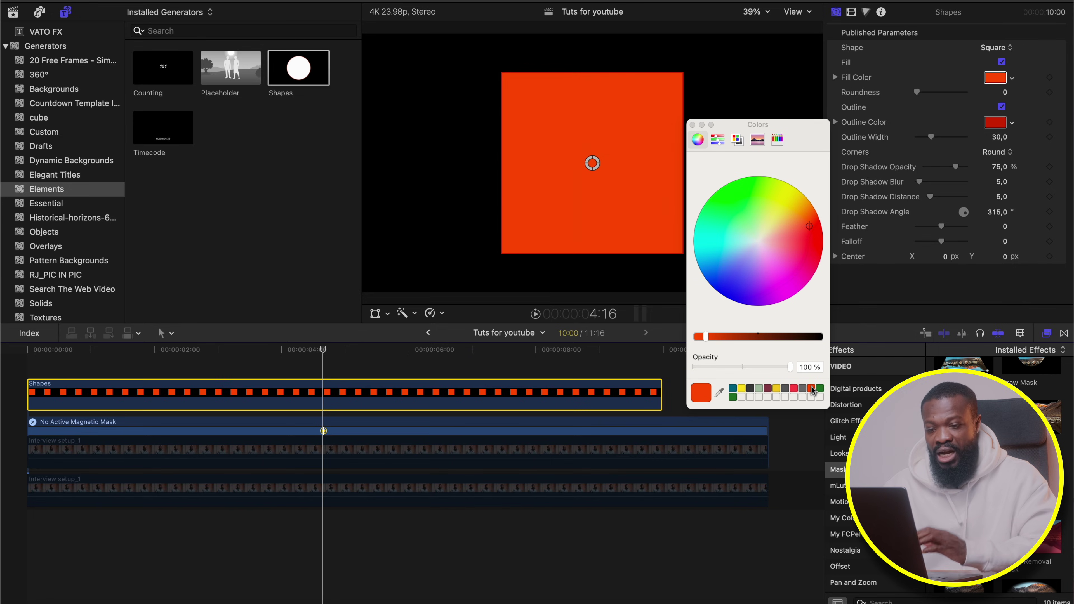
pyautogui.click(820, 389)
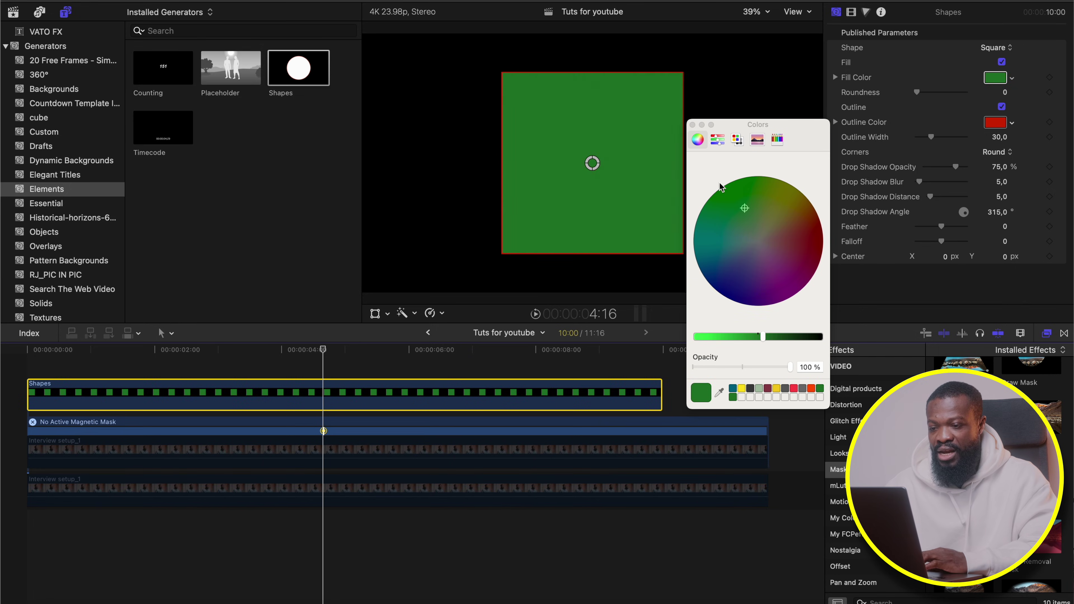
pyautogui.click(692, 125)
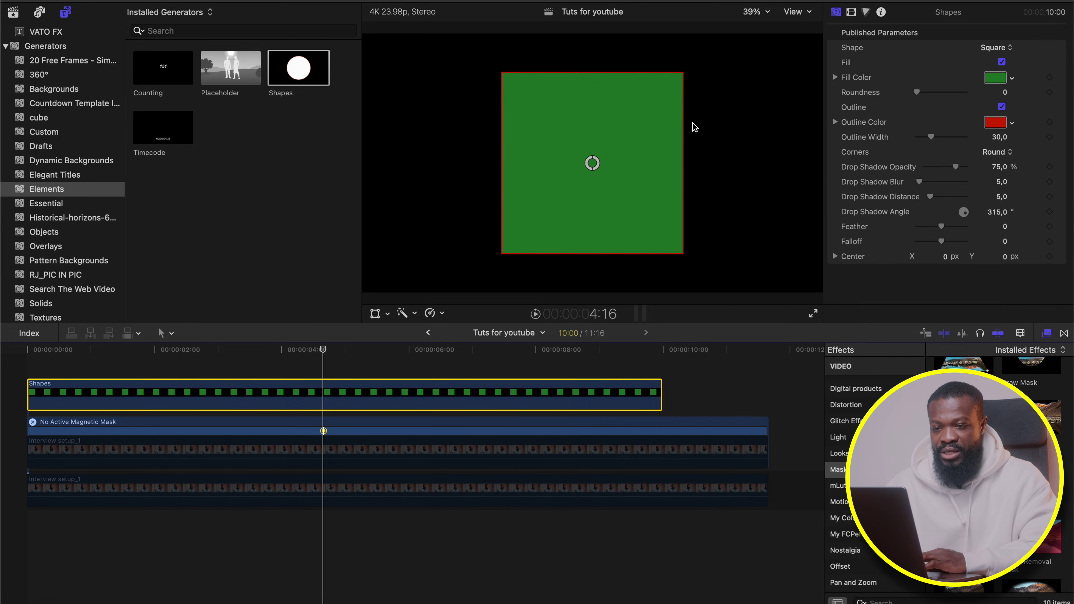
# Give the square a white outline of width 32 and slightly rounded corners
pyautogui.click(995, 123)
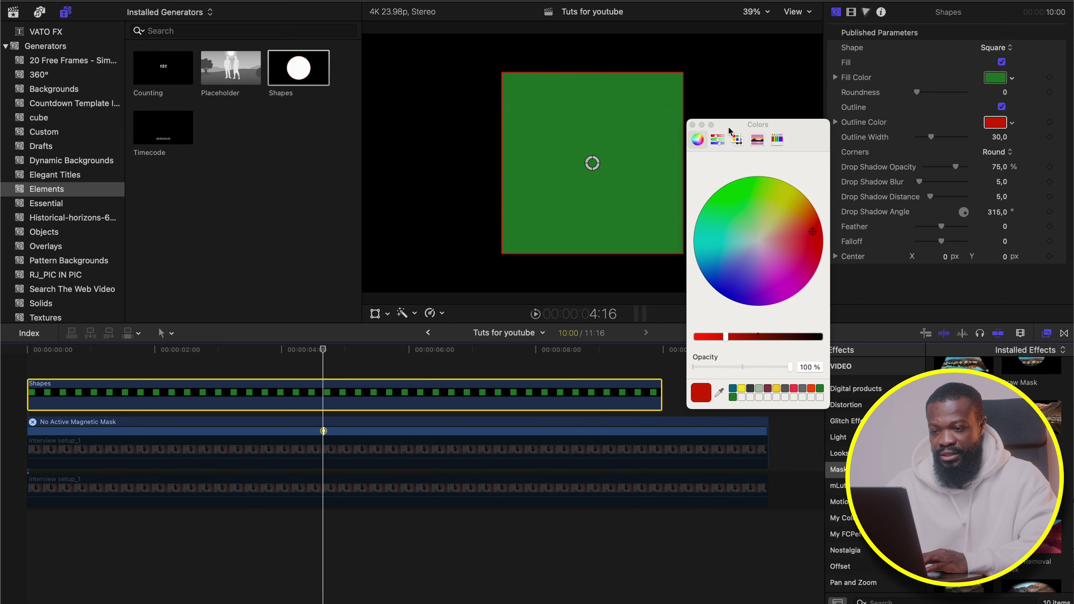
pyautogui.click(737, 139)
pyautogui.click(707, 332)
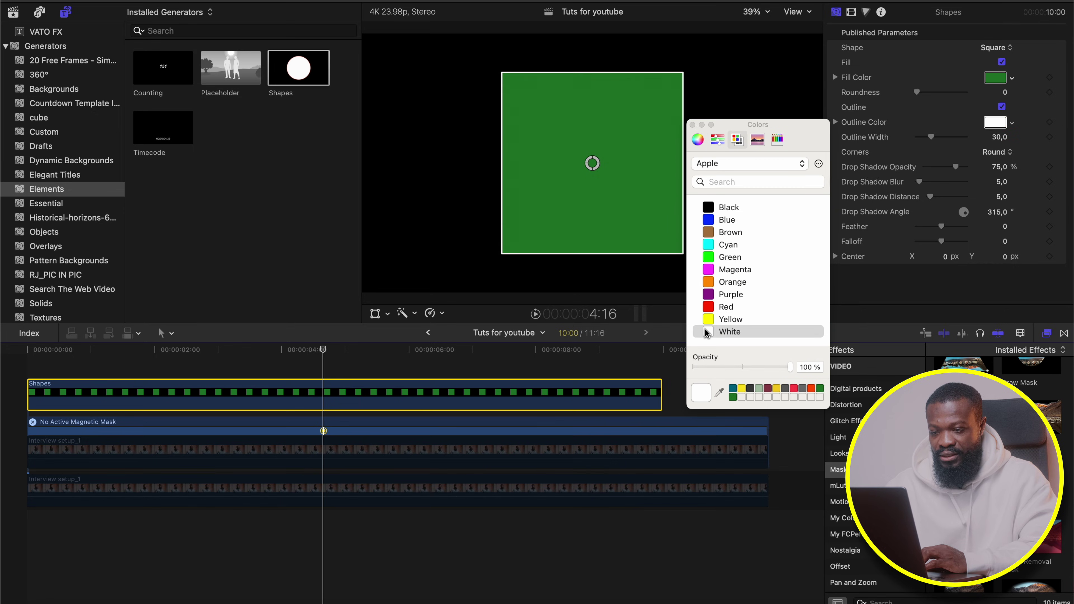
pyautogui.click(693, 124)
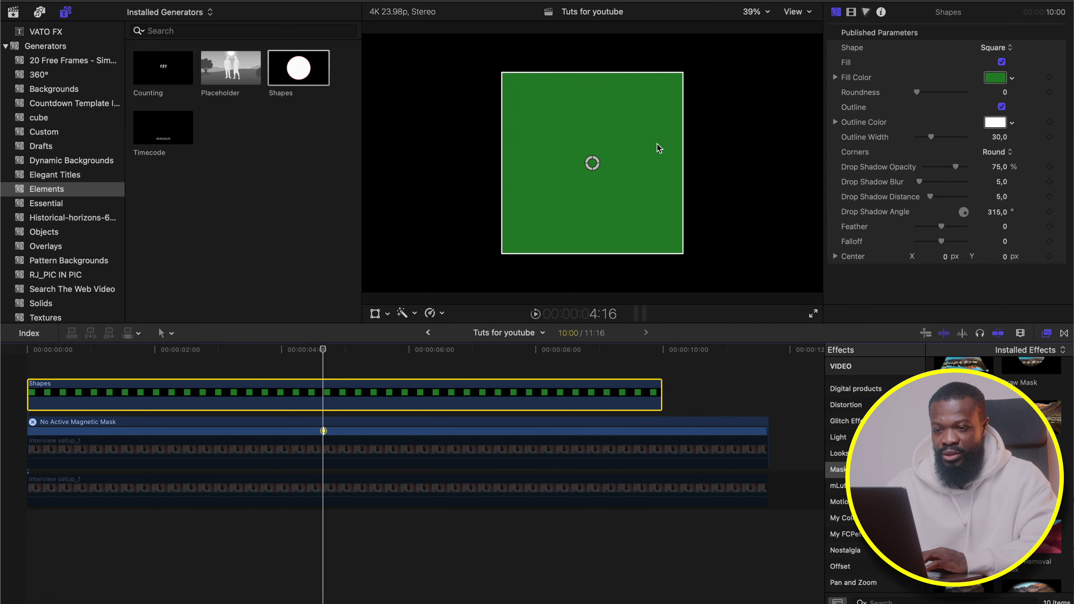
pyautogui.click(1000, 138)
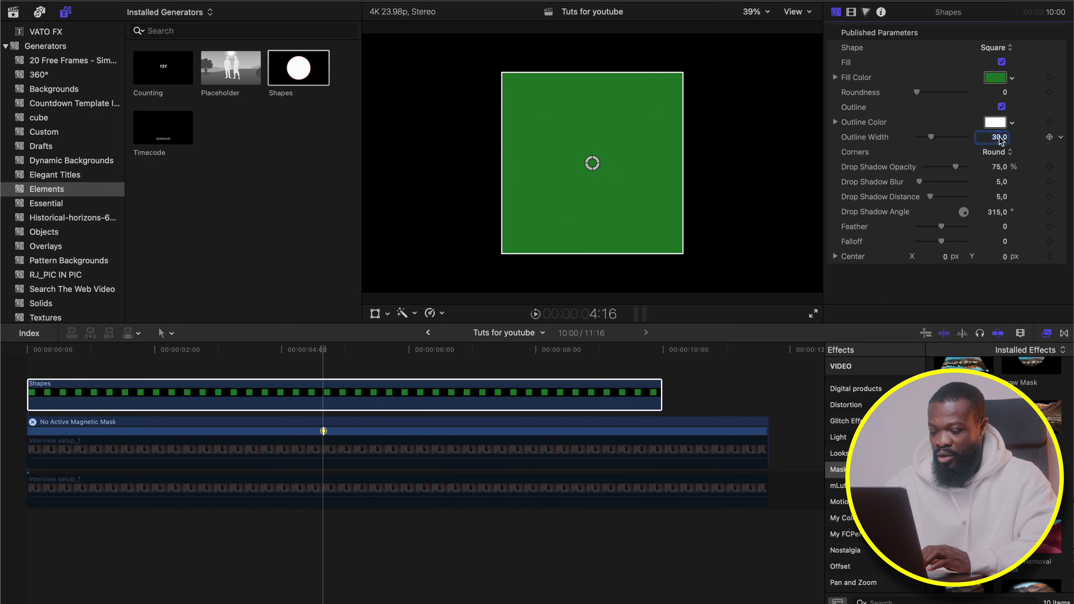
pyautogui.write('32')
pyautogui.press('Return')
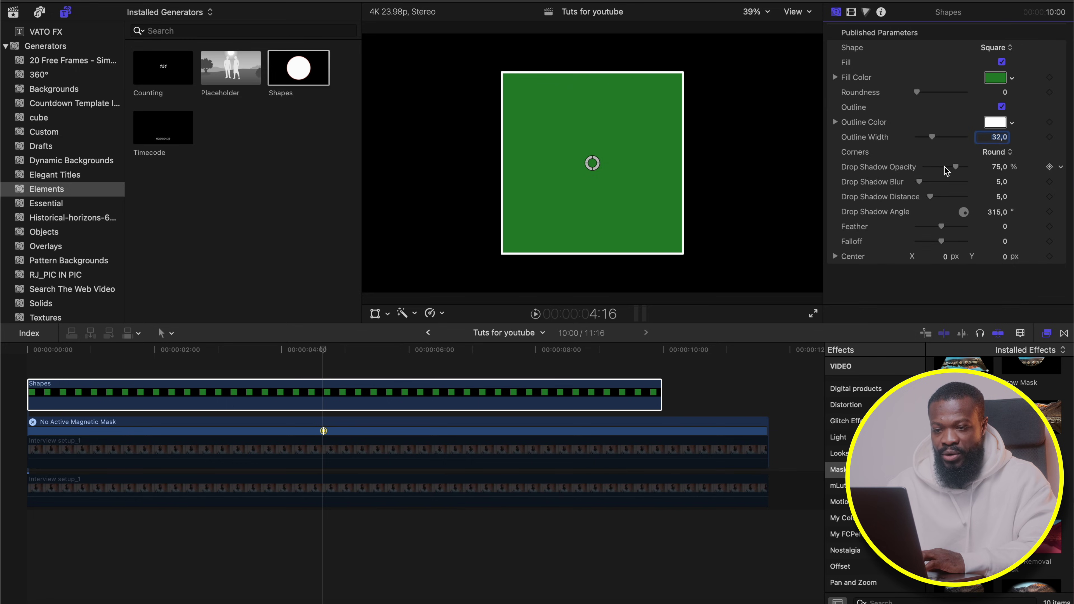
pyautogui.moveTo(918, 94); pyautogui.dragTo(921, 93)
pyautogui.click(922, 93)
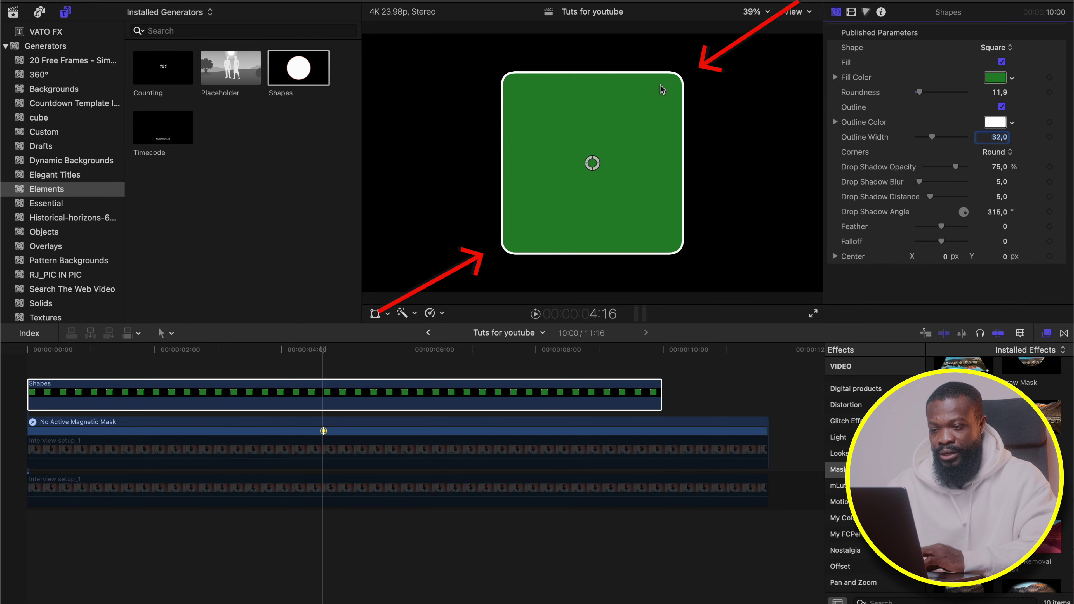
pyautogui.hotkey('shift', 'Tab')
# Set the shape's overall scale to 75% and duplicate its Shapes clip onto the lane above
pyautogui.click(851, 12)
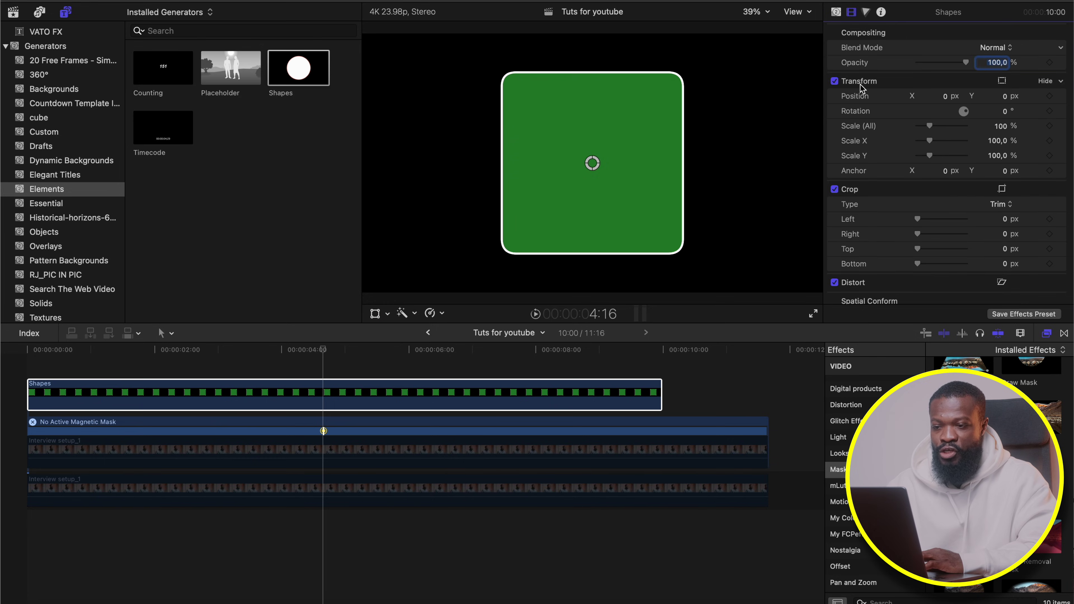
pyautogui.click(1001, 126)
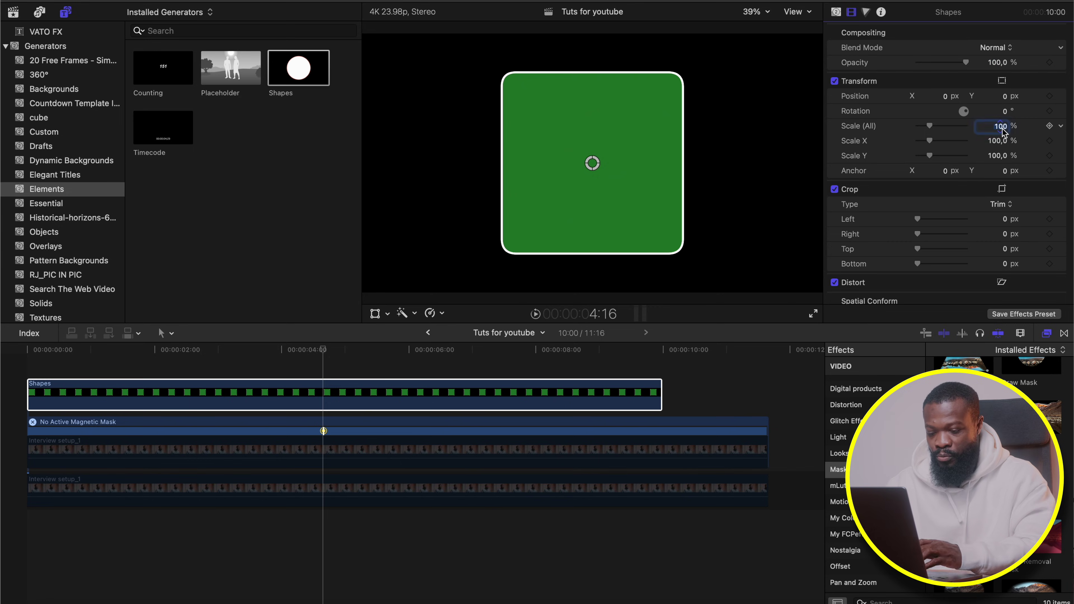
pyautogui.write('70')
pyautogui.press('Return')
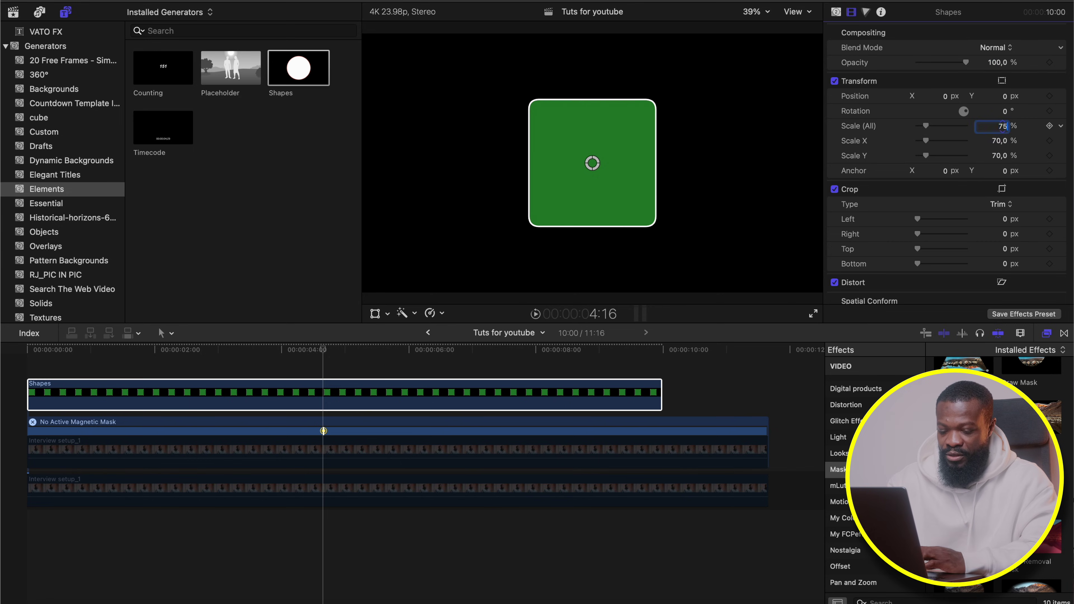
pyautogui.write('75')
pyautogui.press('Return')
pyautogui.click(324, 401)
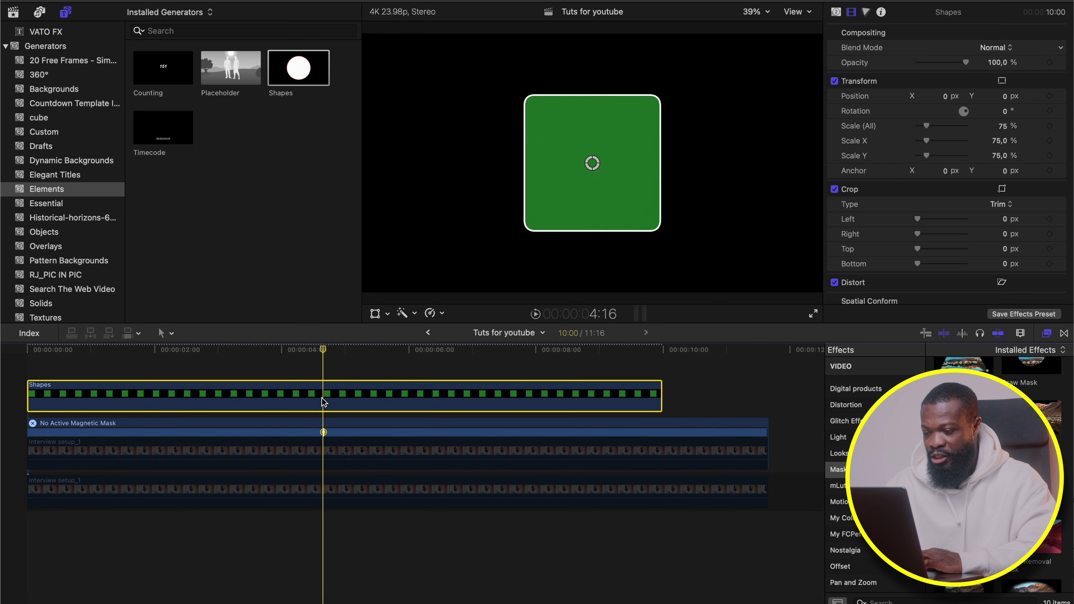
pyautogui.moveTo(323, 402); pyautogui.dragTo(322, 377)
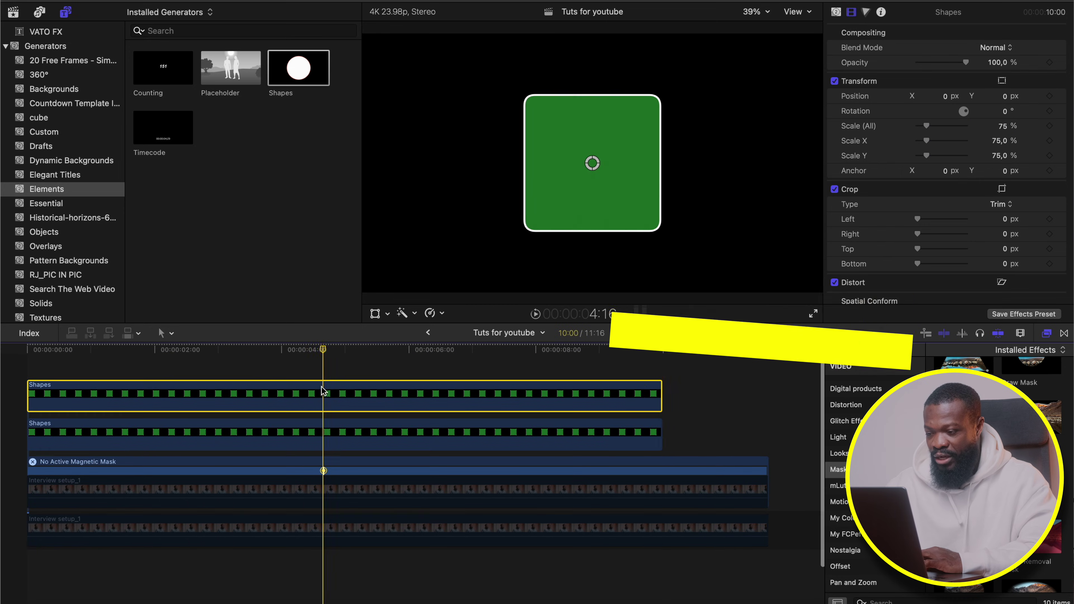
# Give the duplicate shape a black fill, turn off its outline, and set drop shadow opacity to 0%
pyautogui.click(836, 11)
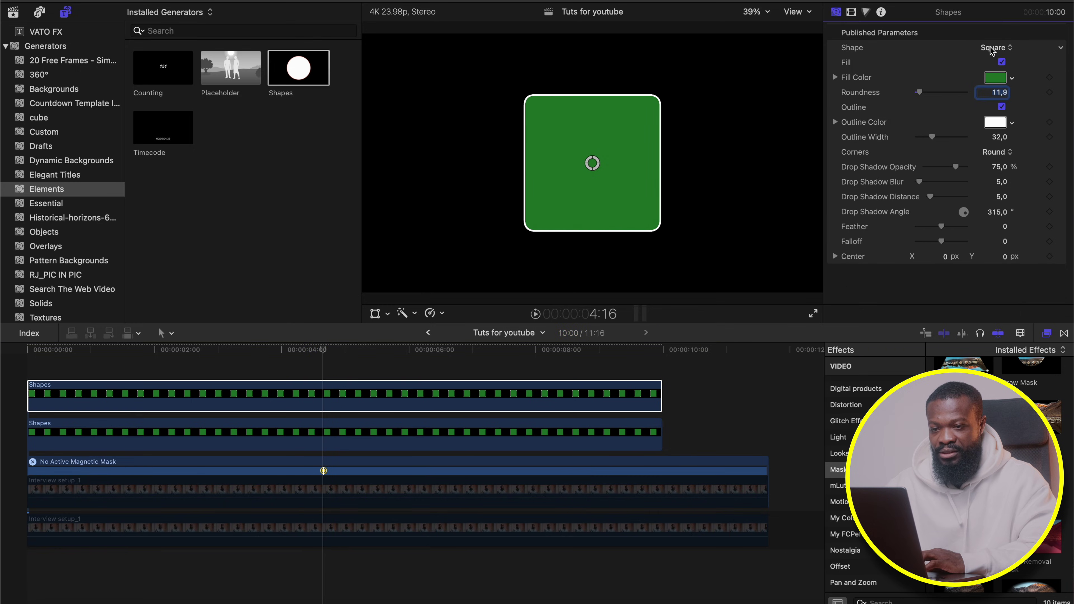
pyautogui.click(992, 79)
pyautogui.click(713, 211)
pyautogui.click(692, 124)
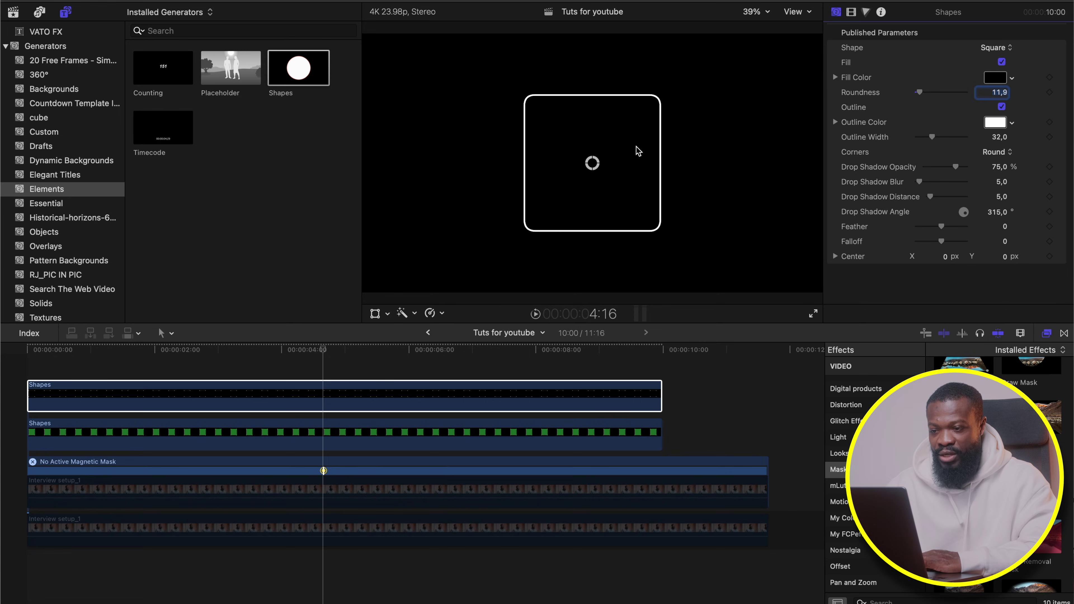
pyautogui.click(1002, 107)
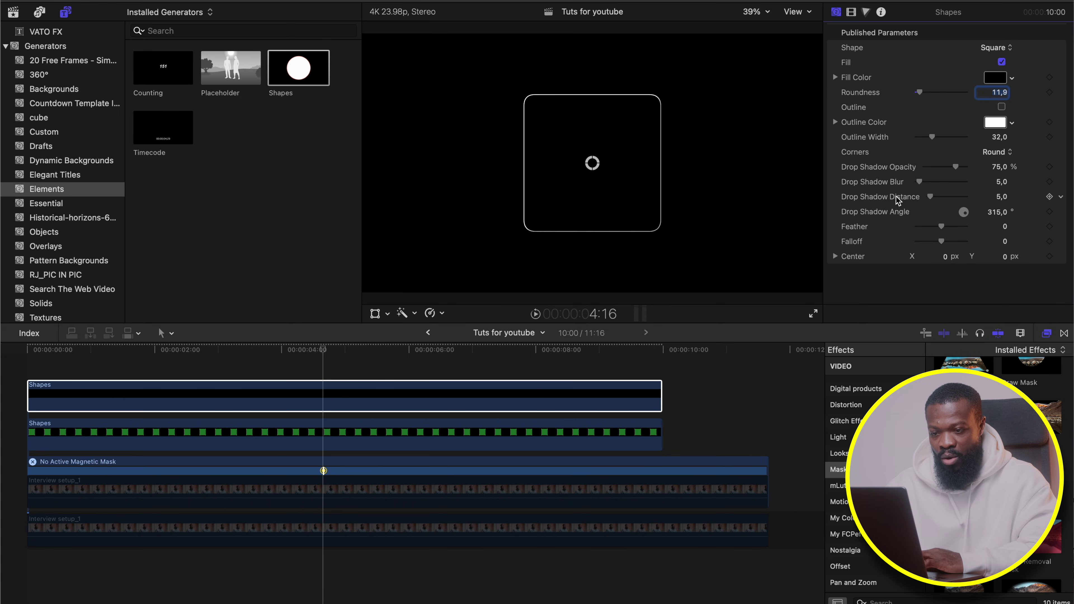
pyautogui.moveTo(953, 168); pyautogui.dragTo(877, 164)
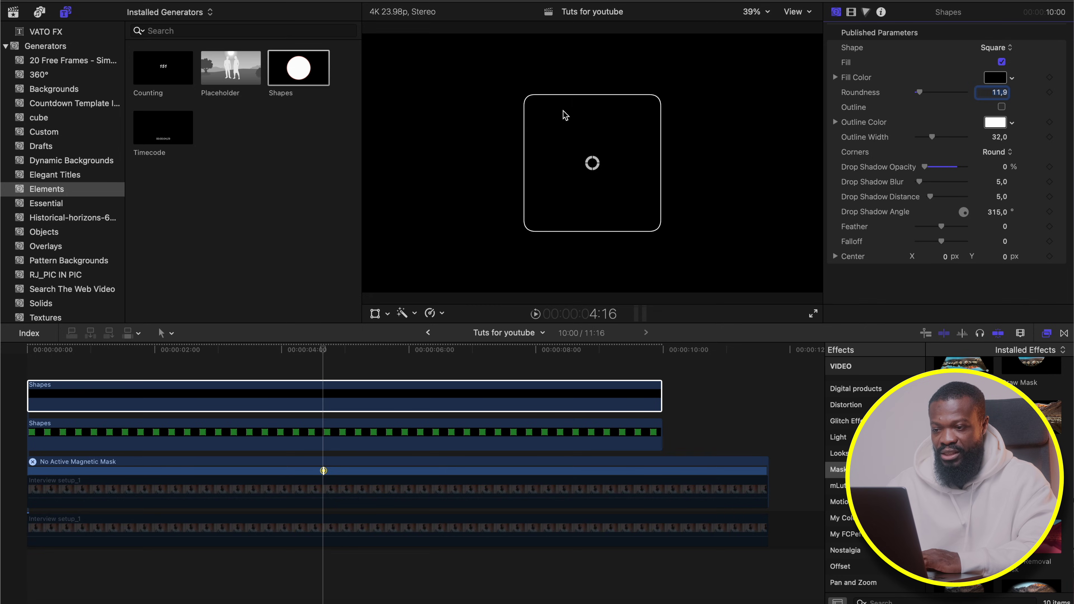
pyautogui.click(412, 404)
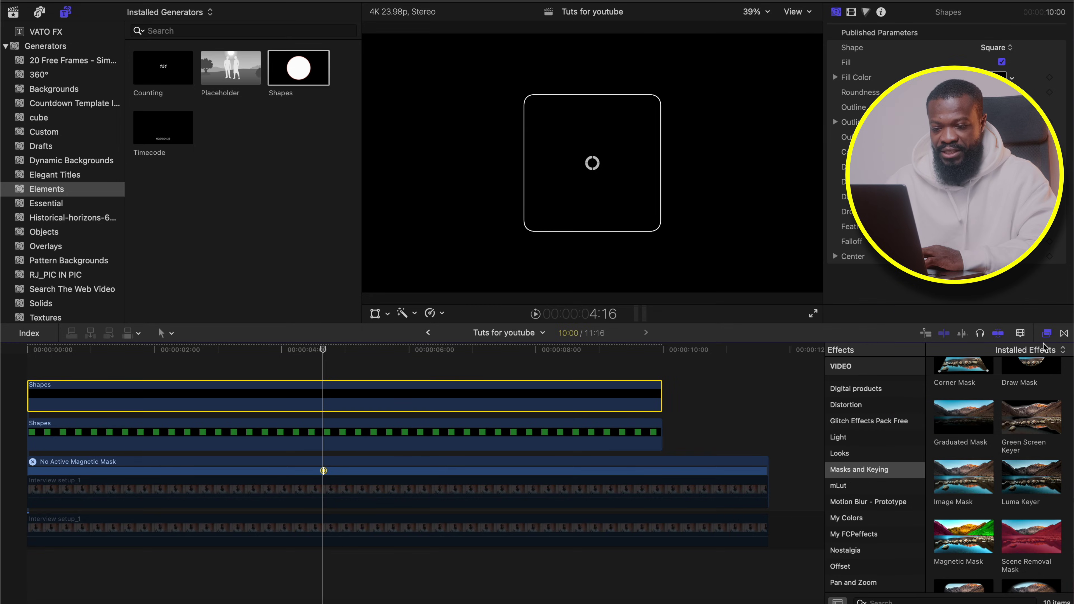
# Apply a Graduated Mask to the black Shapes clip and align it vertically so green fades to black downward
pyautogui.click(868, 470)
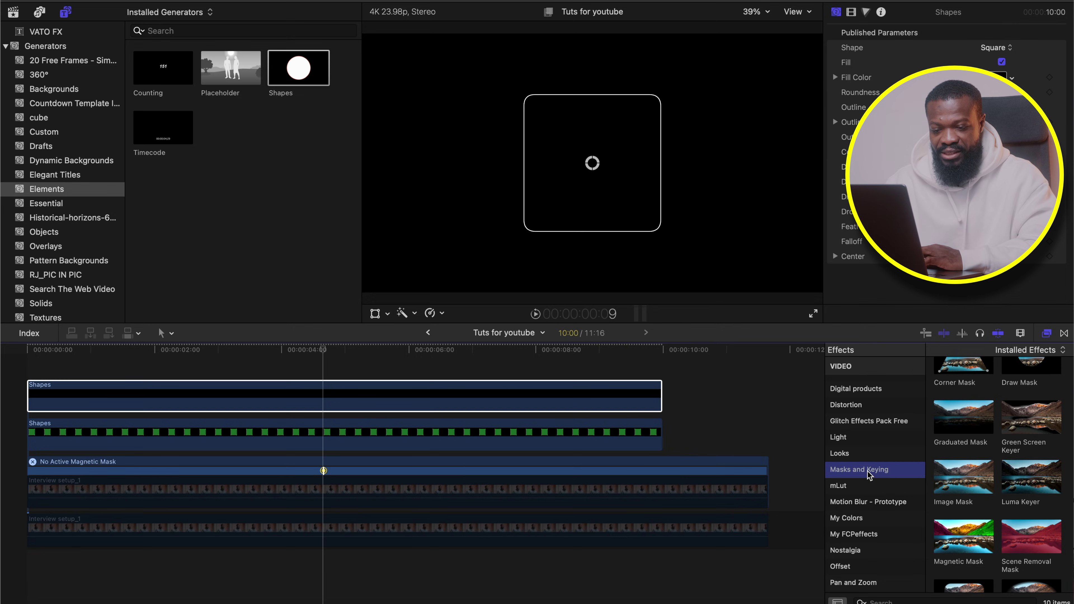
pyautogui.scroll(2, 963, 452)
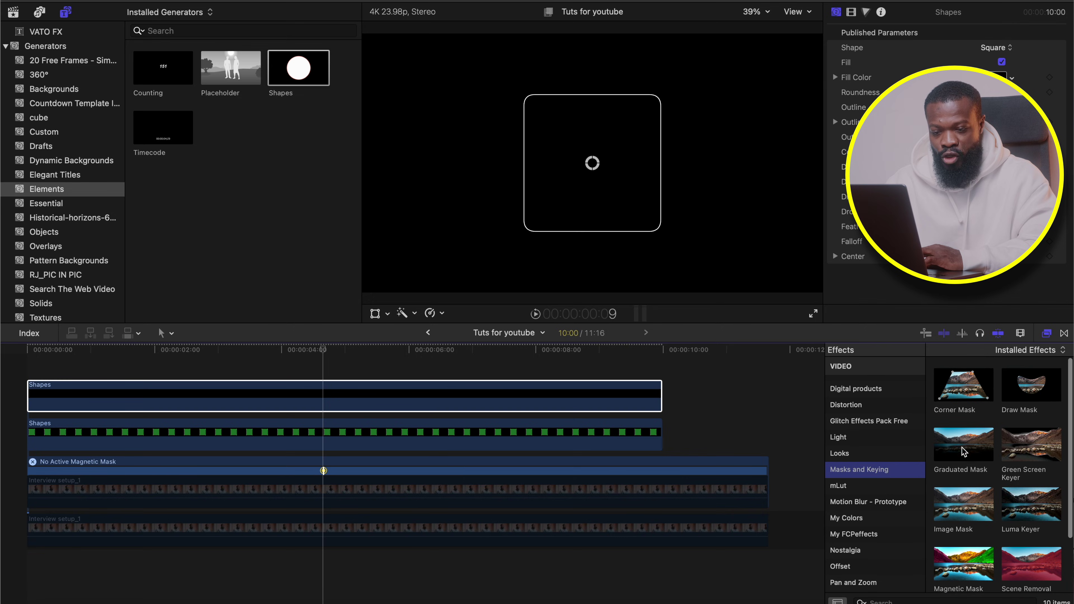
pyautogui.moveTo(963, 452); pyautogui.dragTo(435, 399)
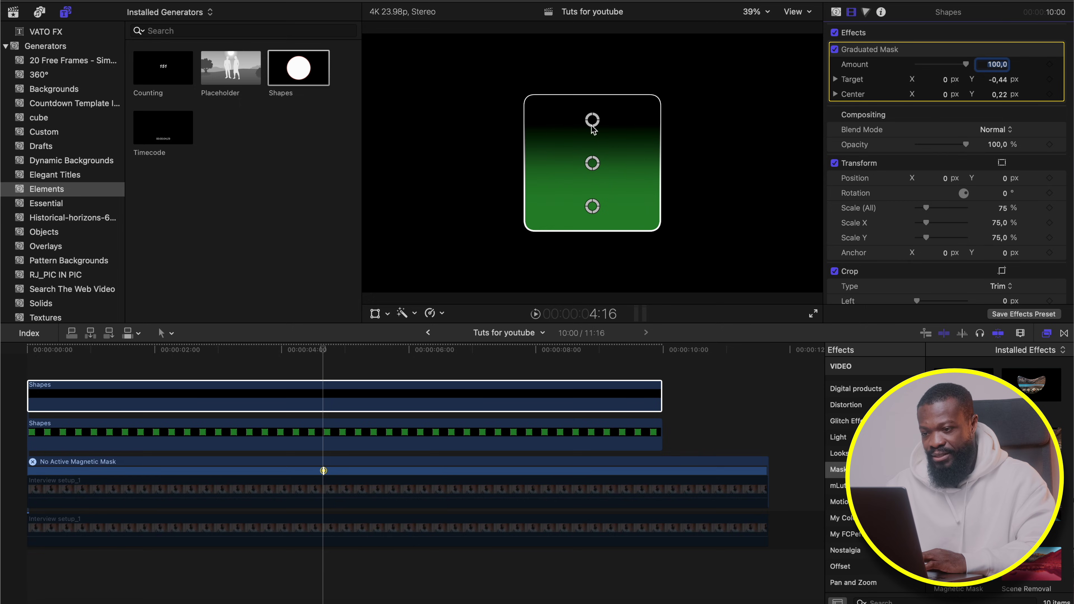
pyautogui.moveTo(592, 206); pyautogui.dragTo(594, 102)
pyautogui.moveTo(592, 206); pyautogui.dragTo(591, 233)
pyautogui.moveTo(593, 120); pyautogui.dragTo(593, 85)
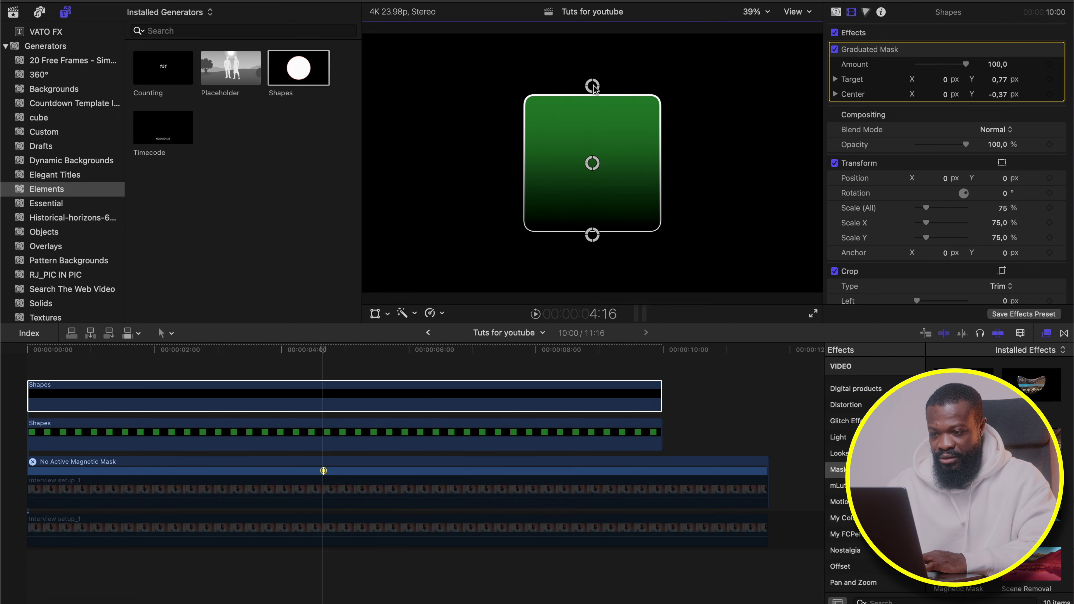
pyautogui.moveTo(596, 239); pyautogui.dragTo(584, 247)
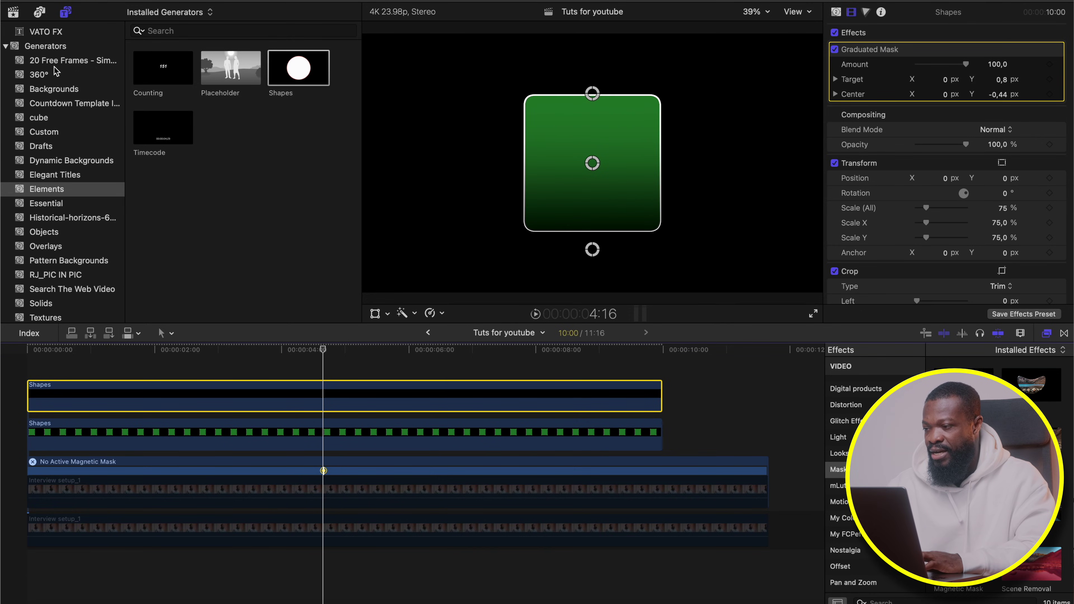
# Place a Basic Title on the timeline above the two Shapes clips
pyautogui.scroll(15, 55, 72)
pyautogui.click(41, 29)
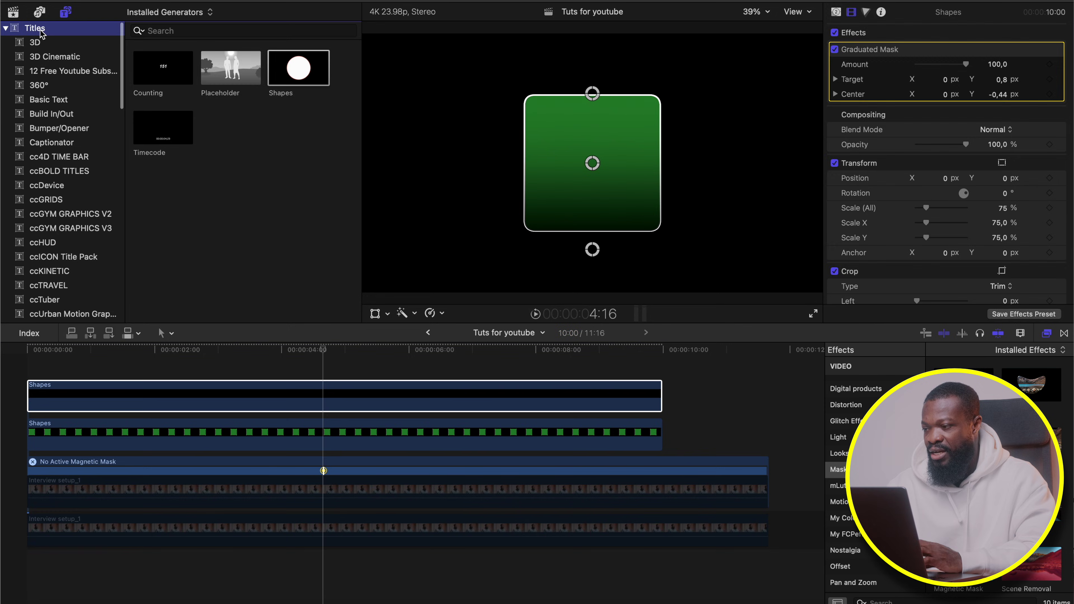
pyautogui.scroll(-10, 232, 218)
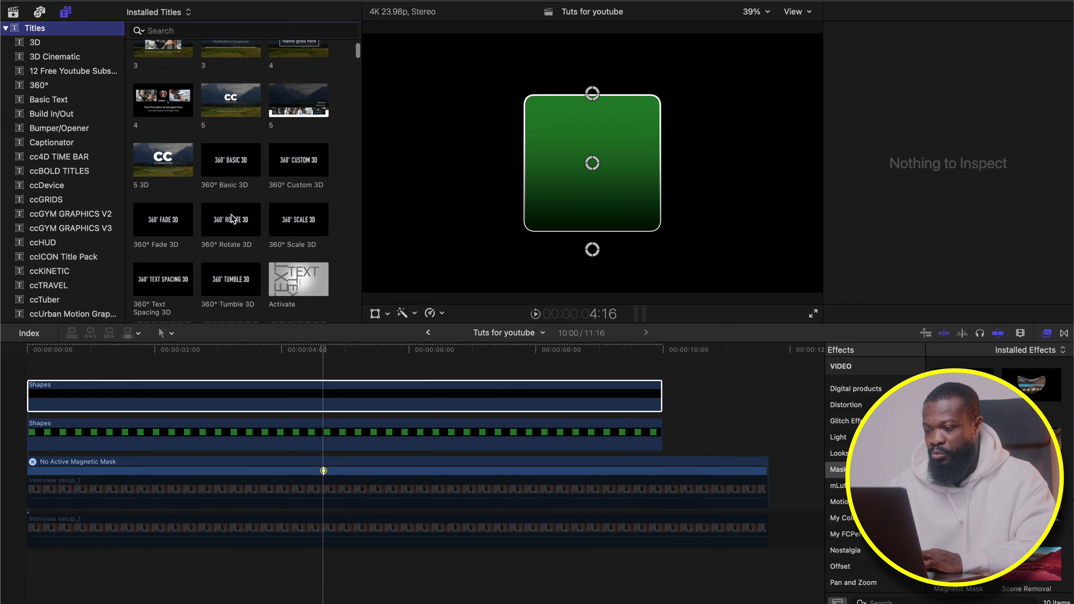
pyautogui.moveTo(292, 235); pyautogui.dragTo(32, 371)
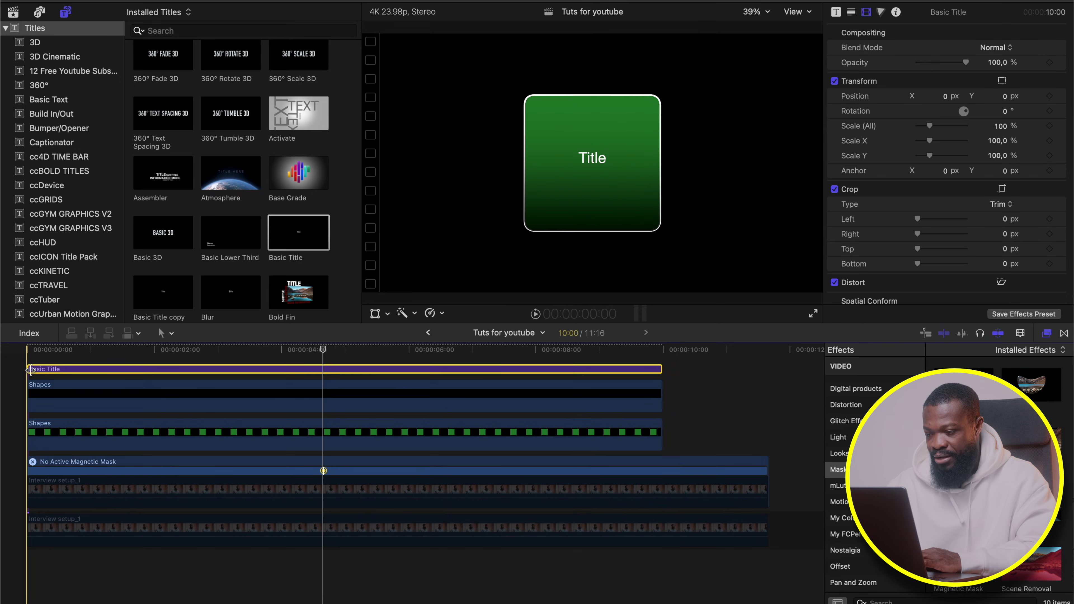
# Replace 'Title' with 'DESIGNS AND COLORS THAT WORKS FOR YOU', broken before COLORS, THAT and FOR YOU
pyautogui.click(851, 13)
pyautogui.press('BackSpace')
pyautogui.write('DESIGNS AND COLORS THAT WORKS FOR YOU')
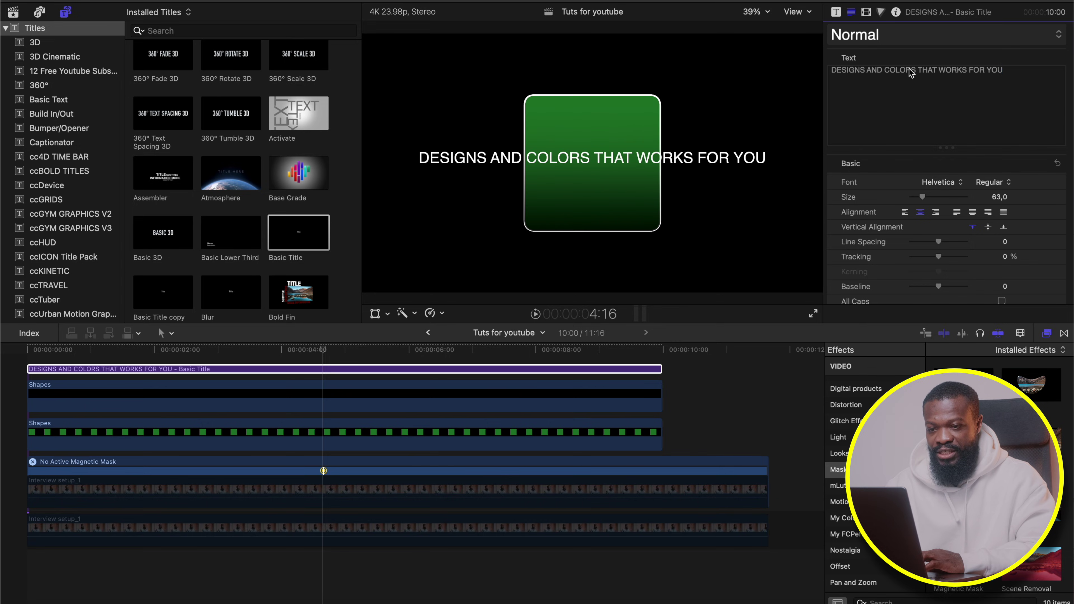
pyautogui.click(884, 70)
pyautogui.press('Return')
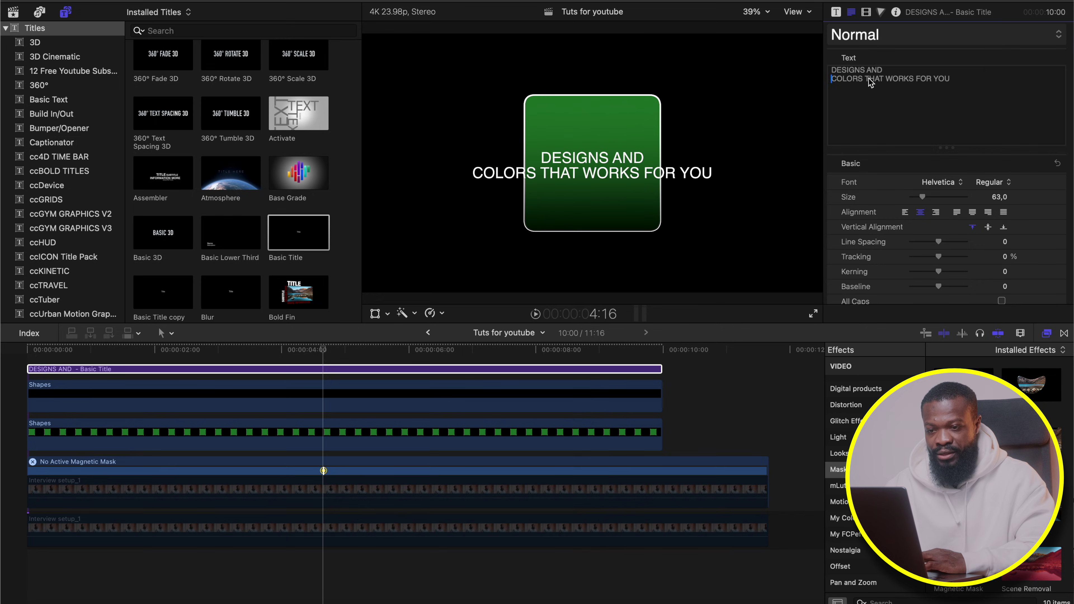
pyautogui.click(866, 77)
pyautogui.press('Return')
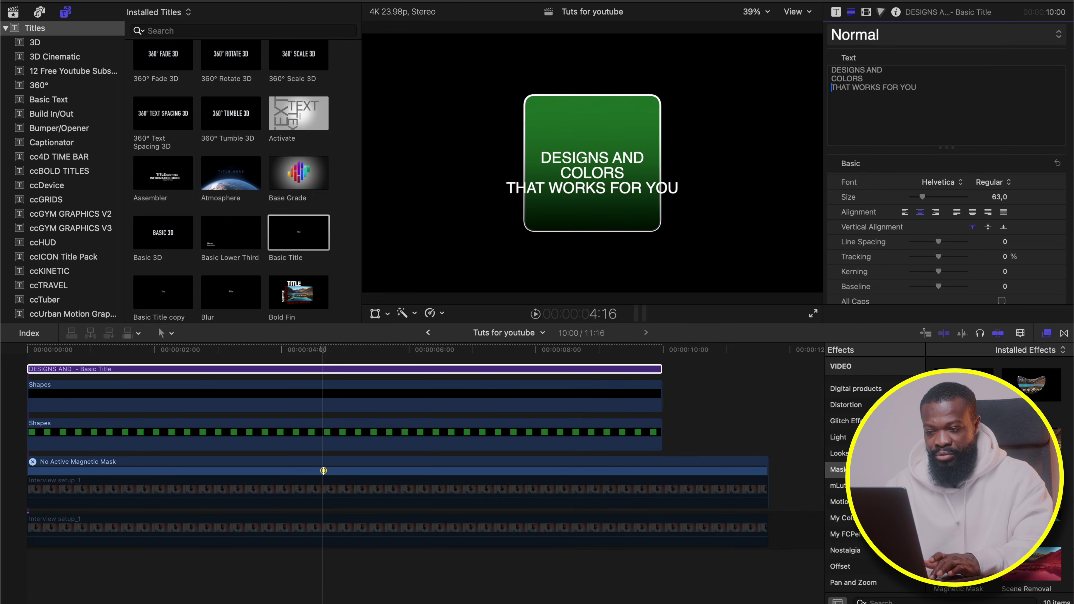
pyautogui.click(881, 87)
pyautogui.press('Return')
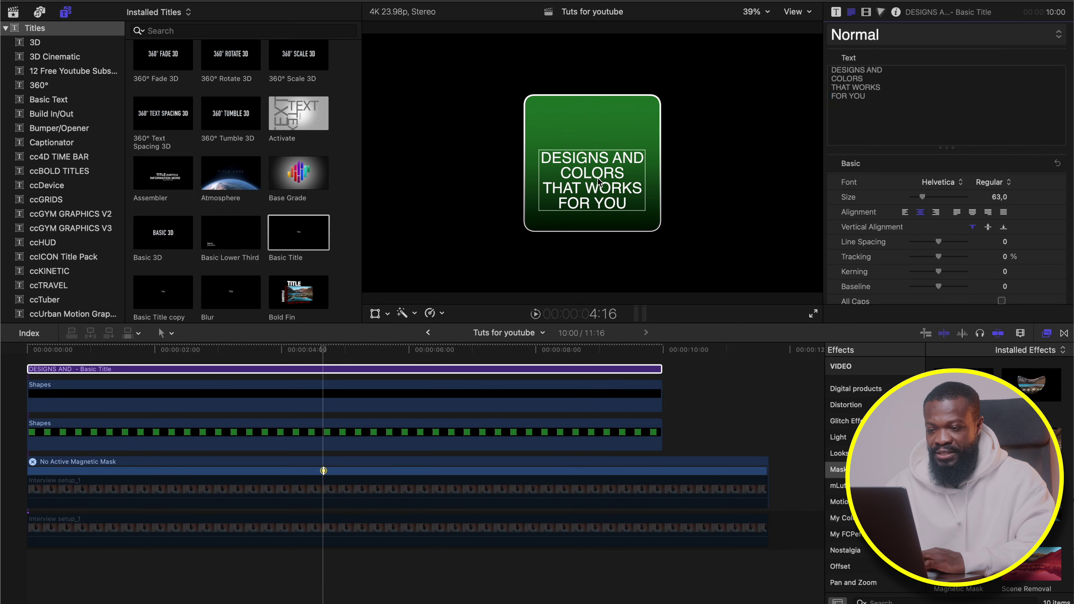
# Set the title's font style to Montserrat SemiBold Italic
pyautogui.click(946, 187)
pyautogui.scroll(-10, 943, 183)
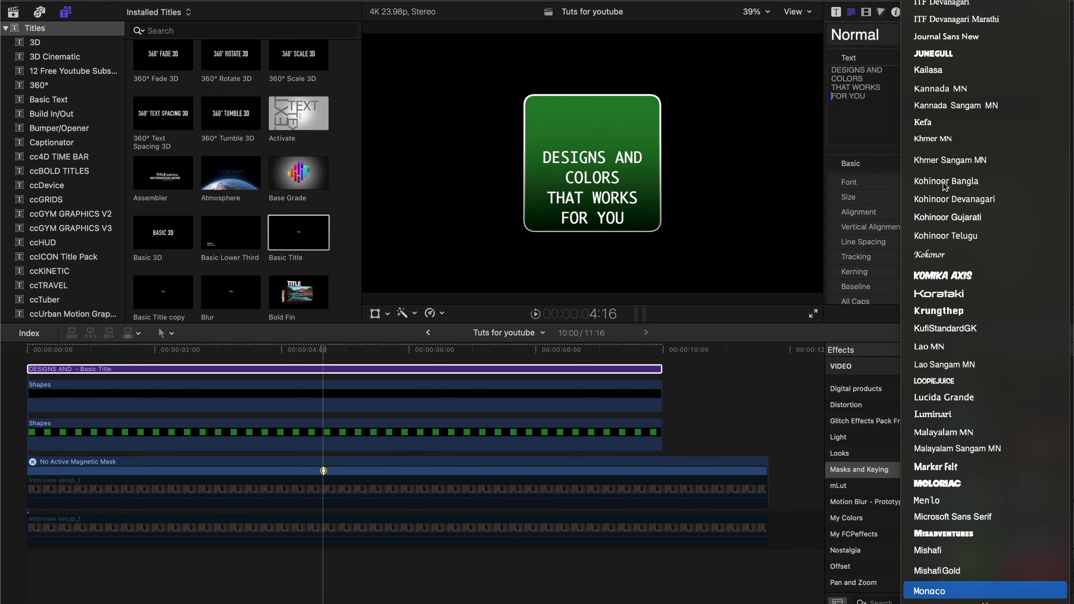
pyautogui.press('Escape')
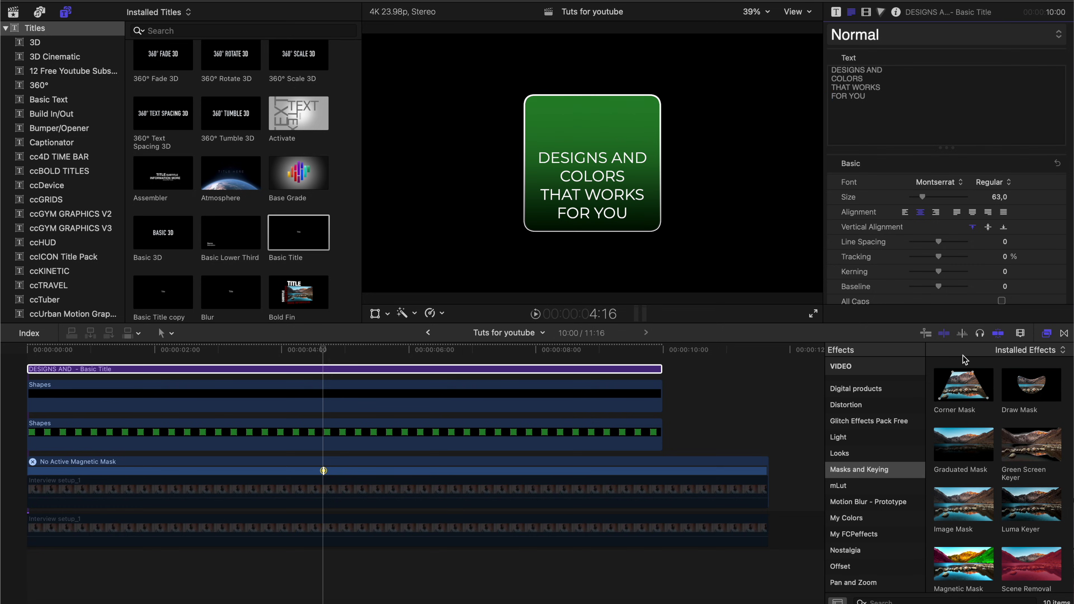
pyautogui.click(998, 185)
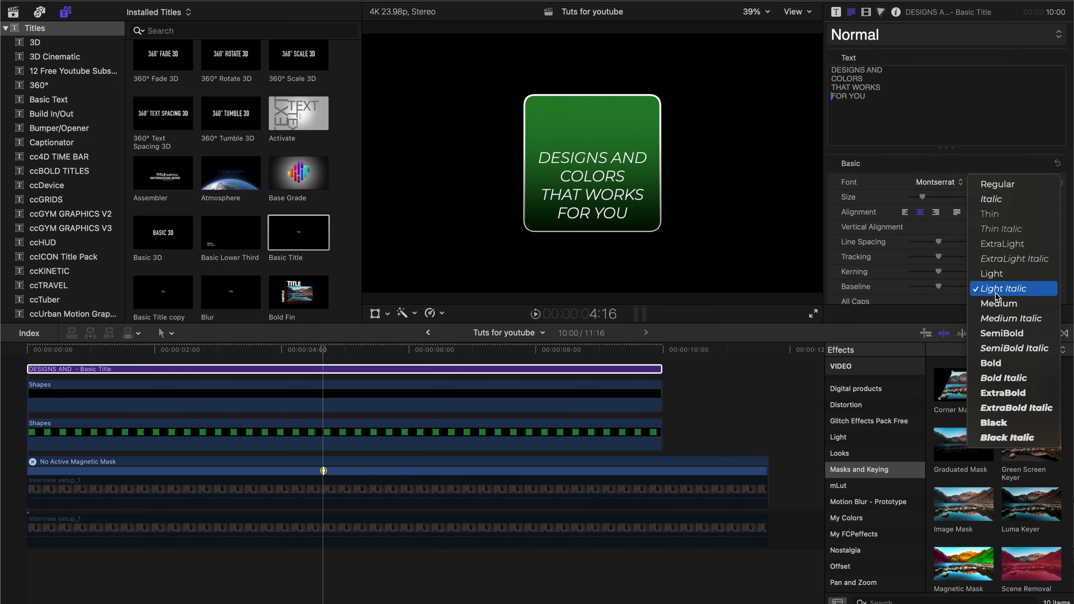
pyautogui.click(1001, 348)
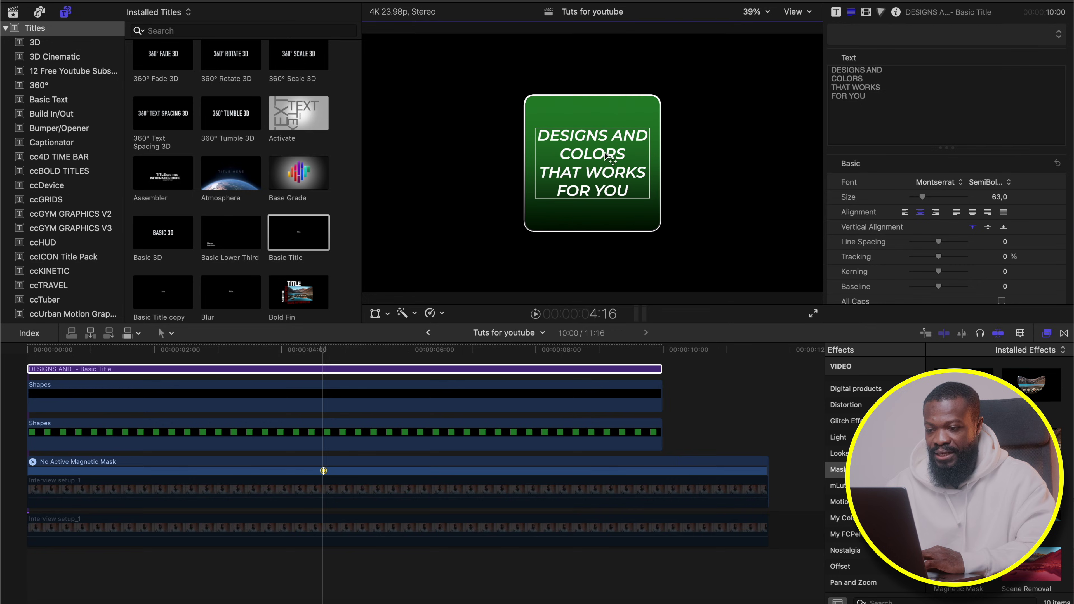
pyautogui.click(604, 157)
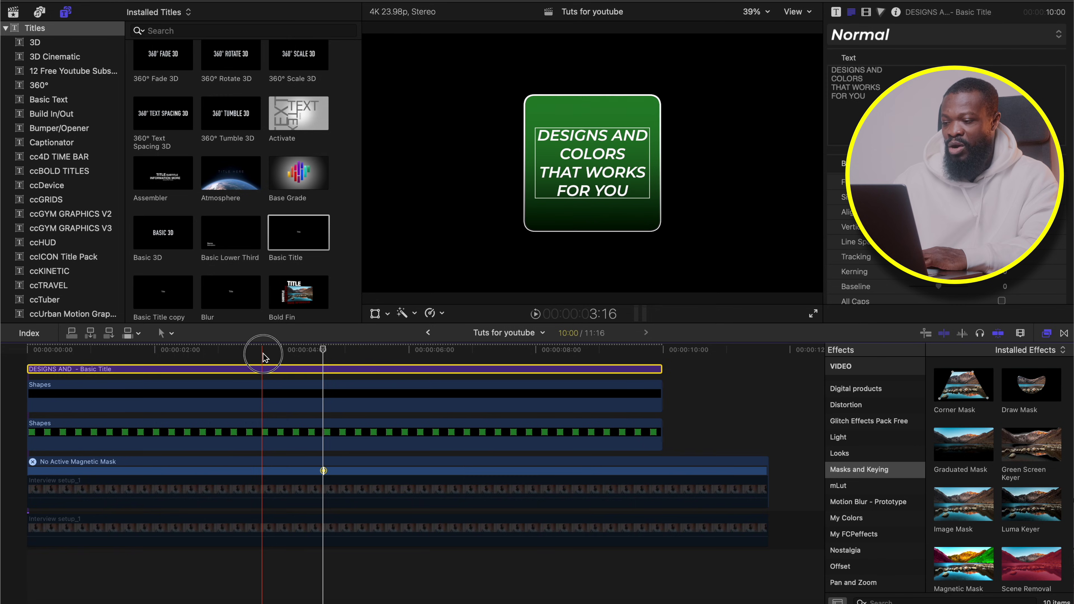
pyautogui.click(263, 357)
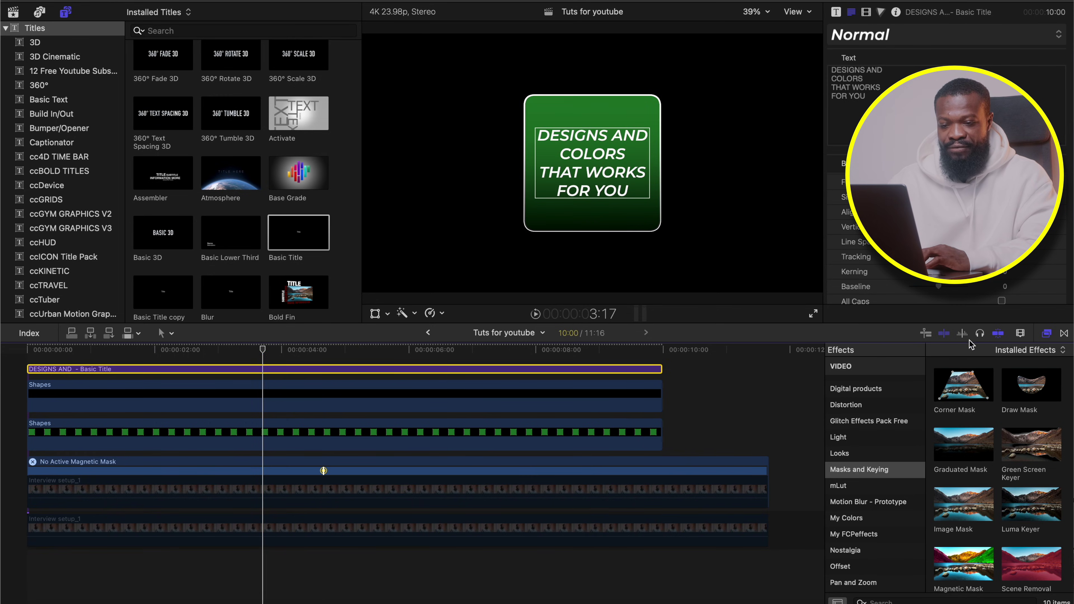
# Apply the Tap5a Quick In-Out Animator effect to the title clip
pyautogui.scroll(-5, 842, 517)
pyautogui.click(859, 544)
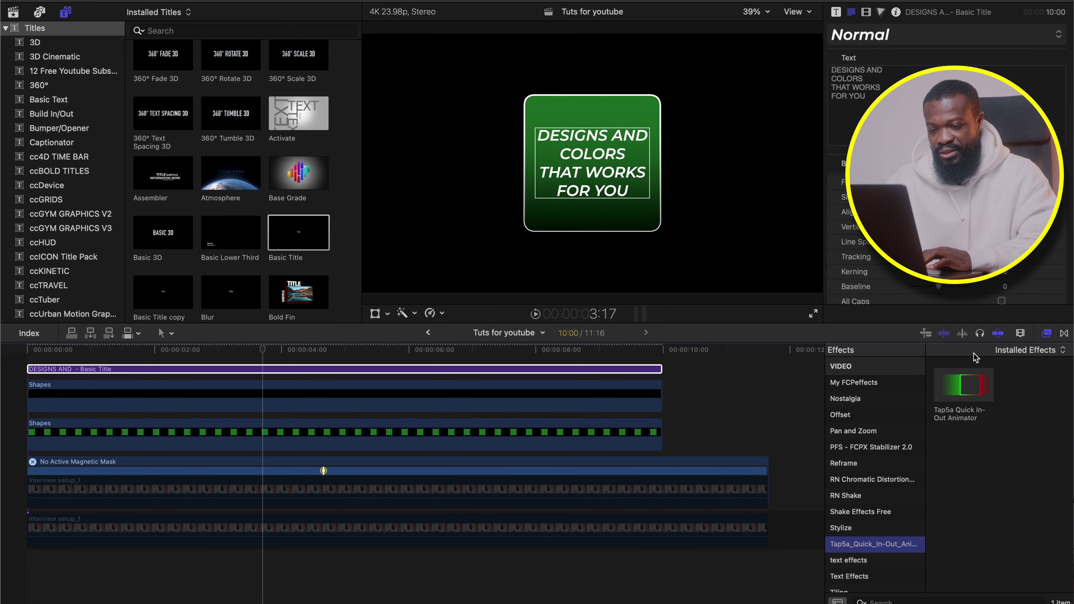
pyautogui.moveTo(963, 385); pyautogui.dragTo(279, 377)
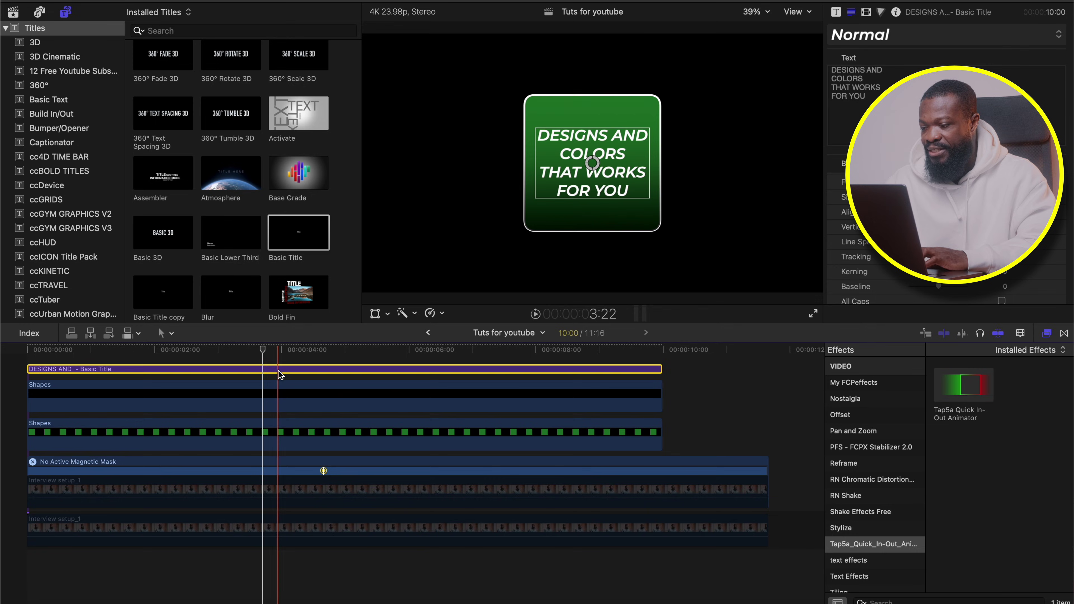
pyautogui.click(54, 347)
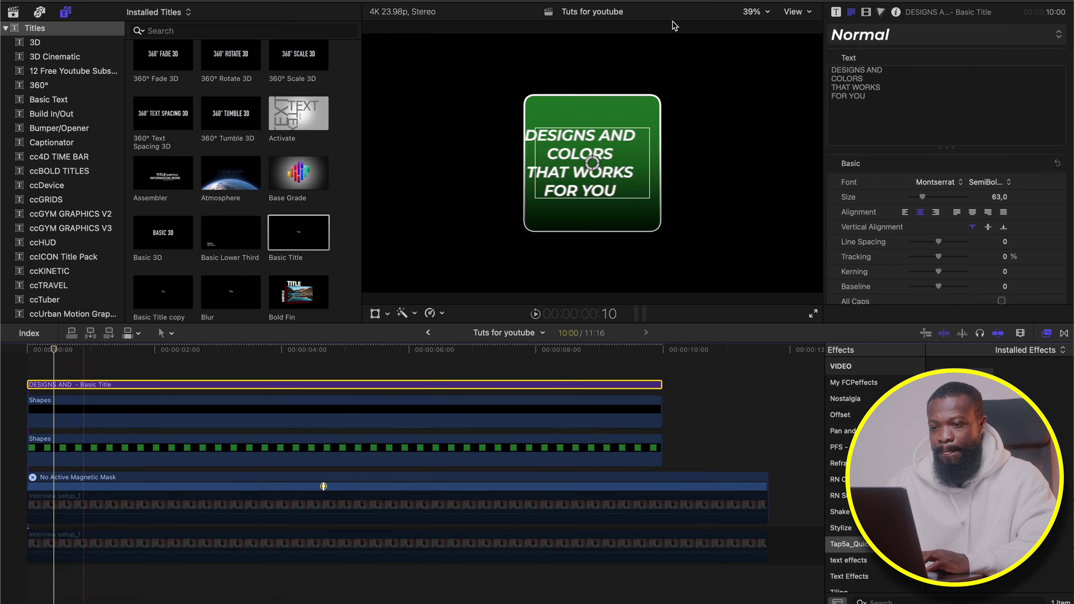
pyautogui.click(866, 12)
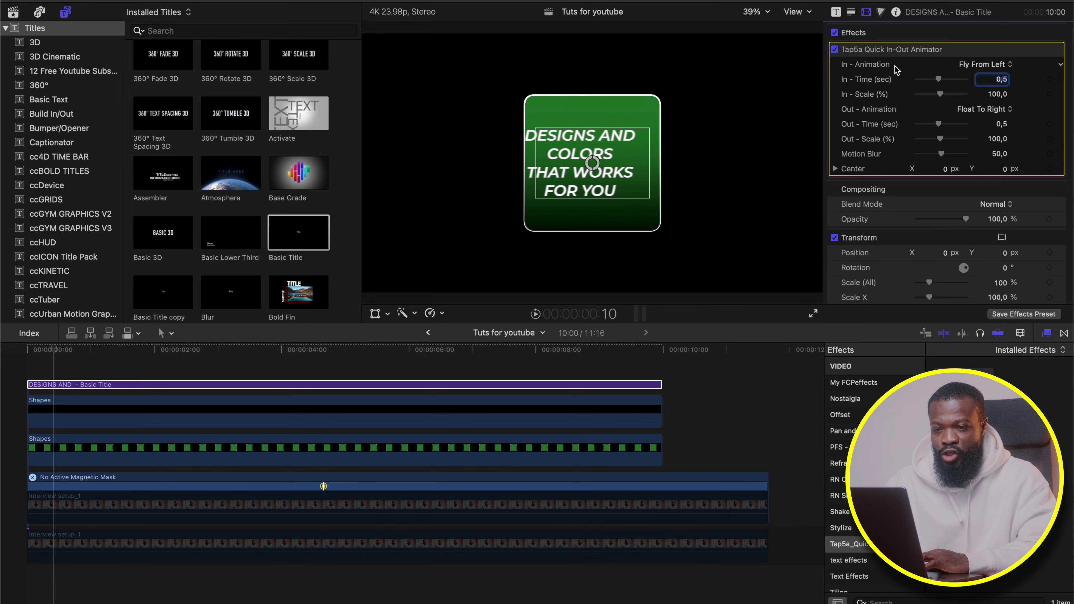
# Set the in-animation to Float From Bottom, 1 second, about 70% start scale, with motion blur raised to about 67
pyautogui.click(982, 66)
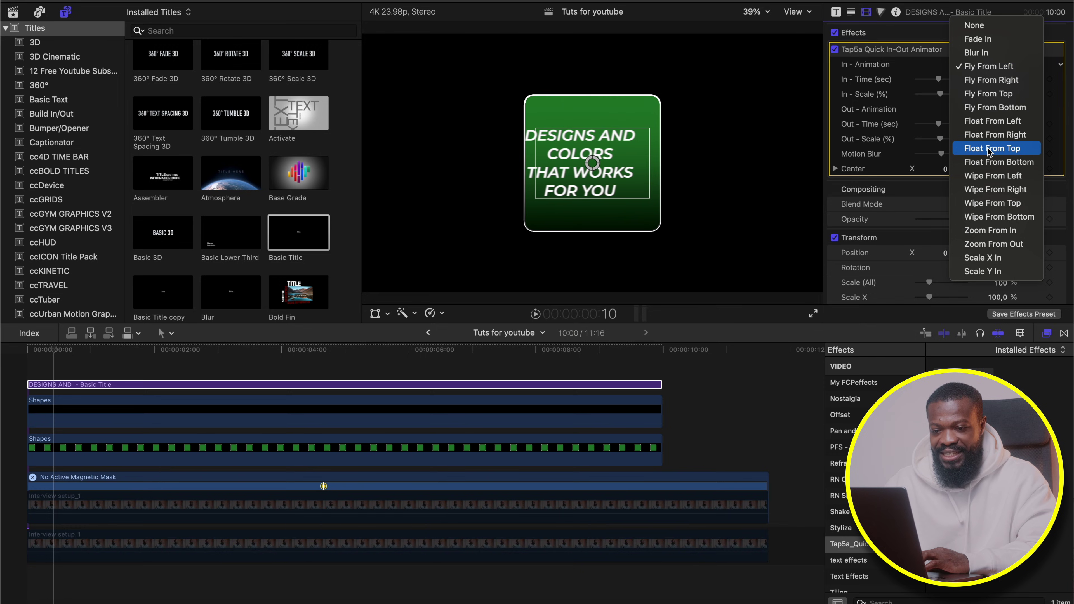
pyautogui.click(990, 161)
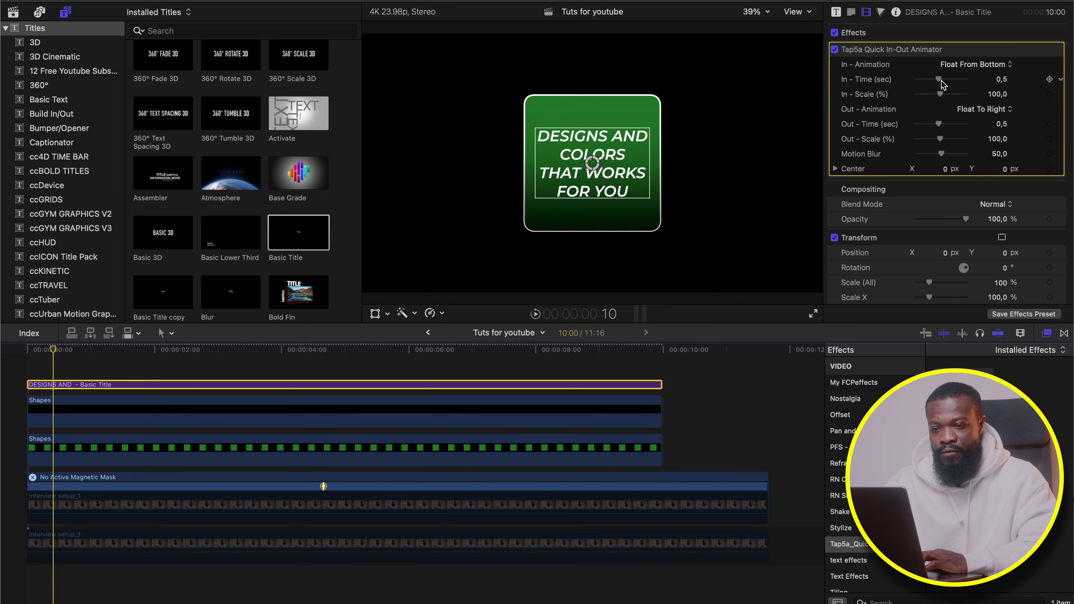
pyautogui.moveTo(940, 81); pyautogui.dragTo(996, 82)
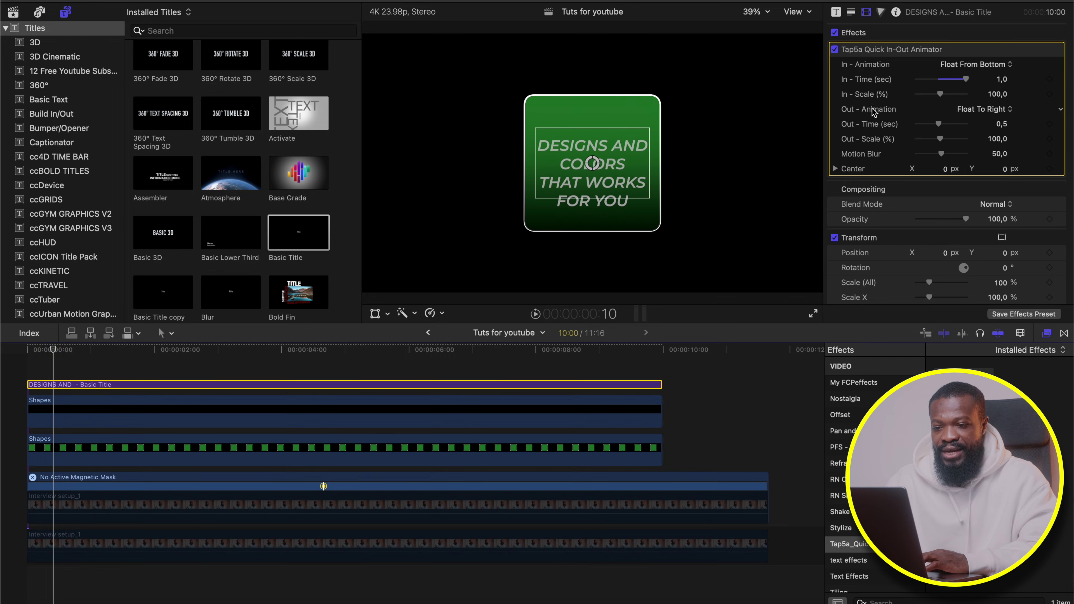
pyautogui.moveTo(940, 94); pyautogui.dragTo(933, 96)
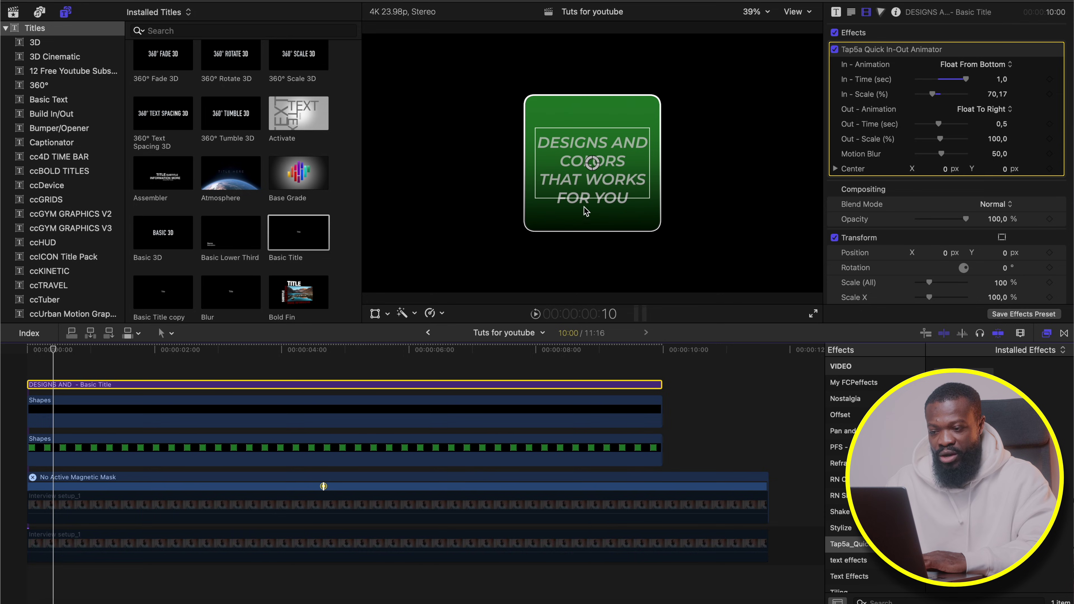
pyautogui.press('space')
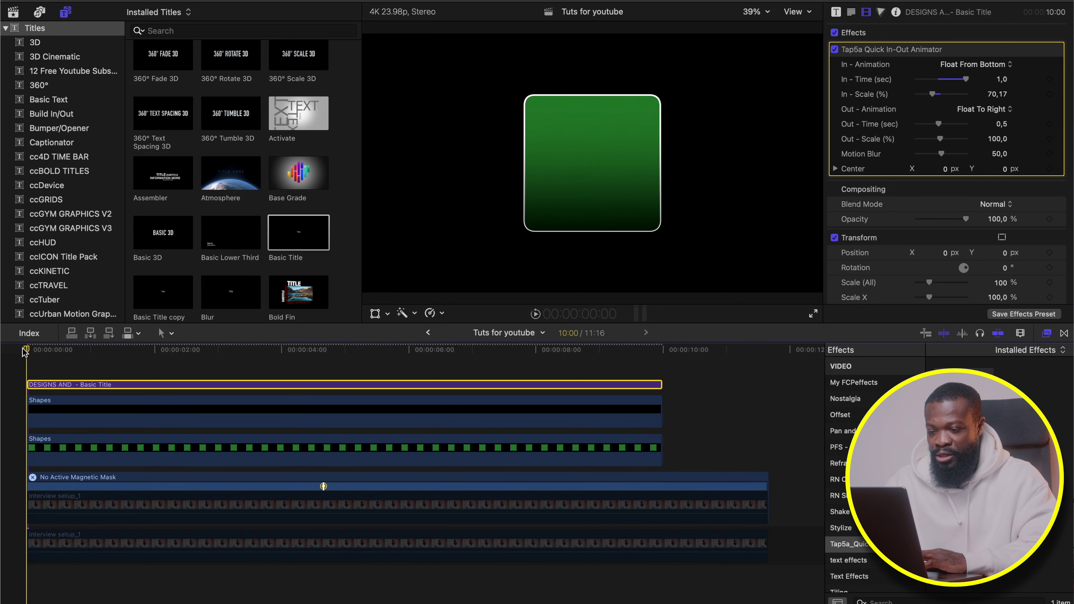
pyautogui.press('space')
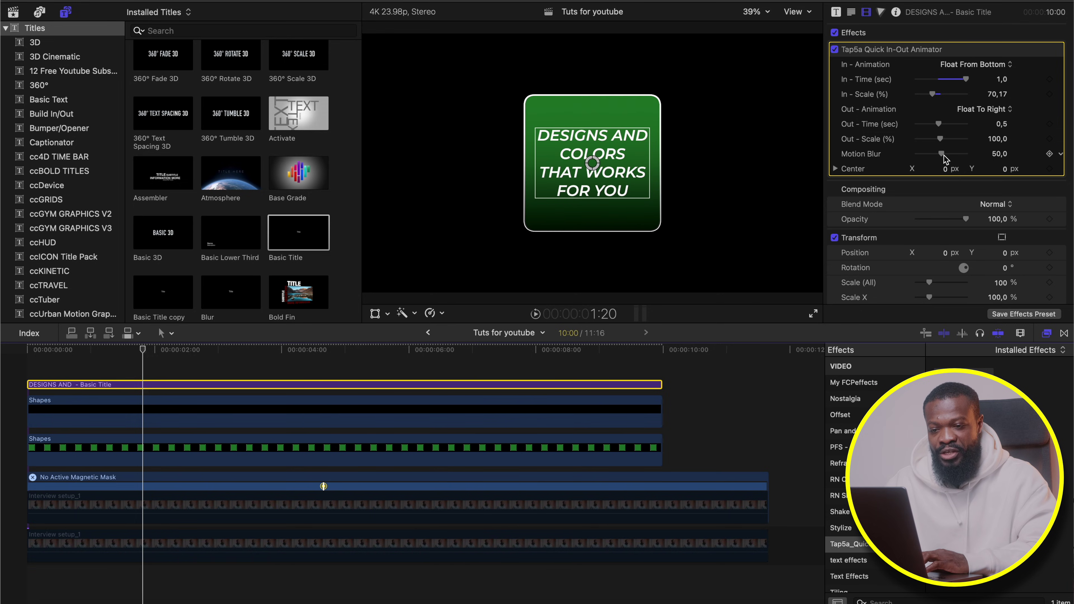
pyautogui.moveTo(944, 155); pyautogui.dragTo(947, 155)
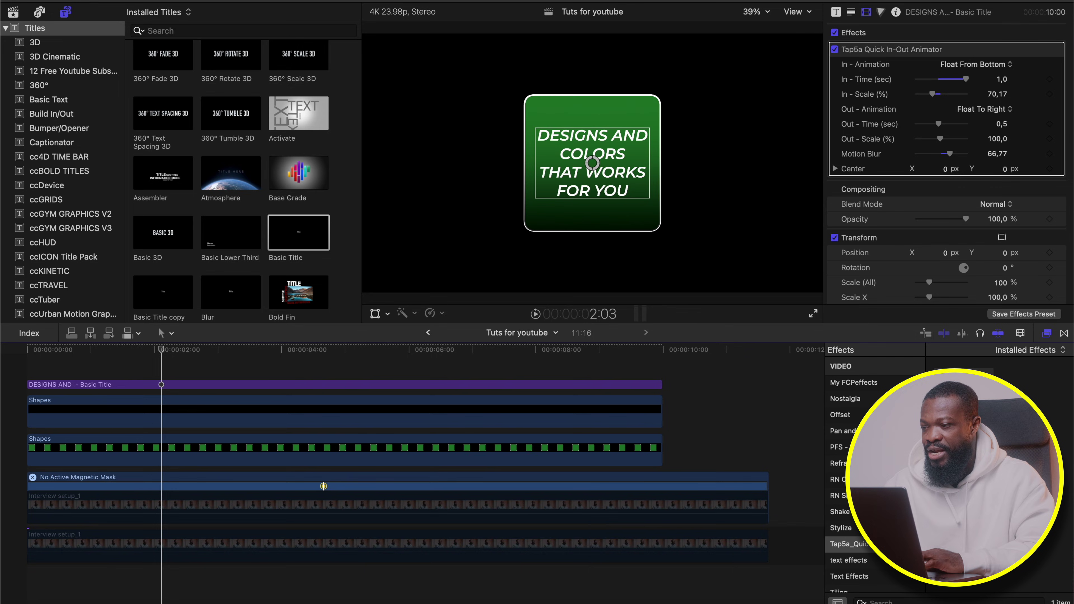
pyautogui.click(49, 29)
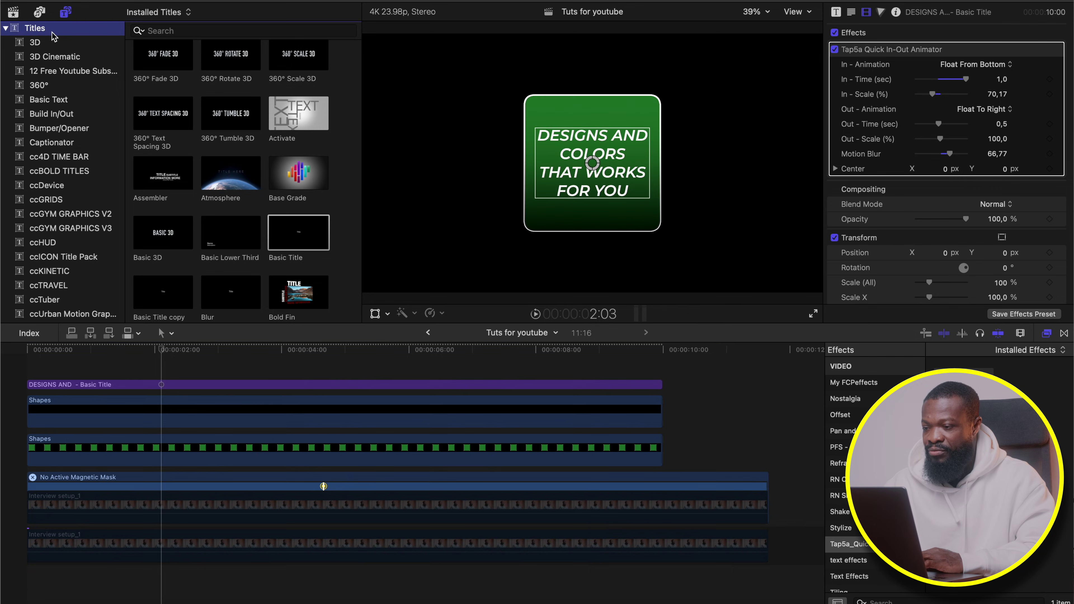
# Add a second Basic Title and change its text to a bold underscore line
pyautogui.moveTo(294, 230); pyautogui.dragTo(36, 368)
pyautogui.moveTo(594, 159); pyautogui.dragTo(595, 117)
pyautogui.doubleClick(594, 116)
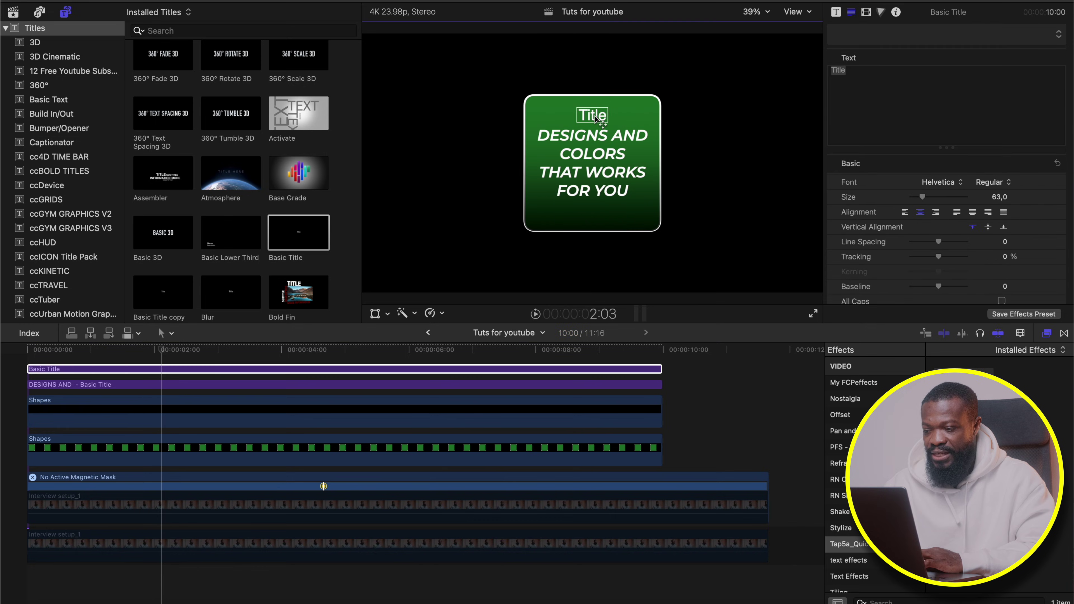
pyautogui.write('Titl')
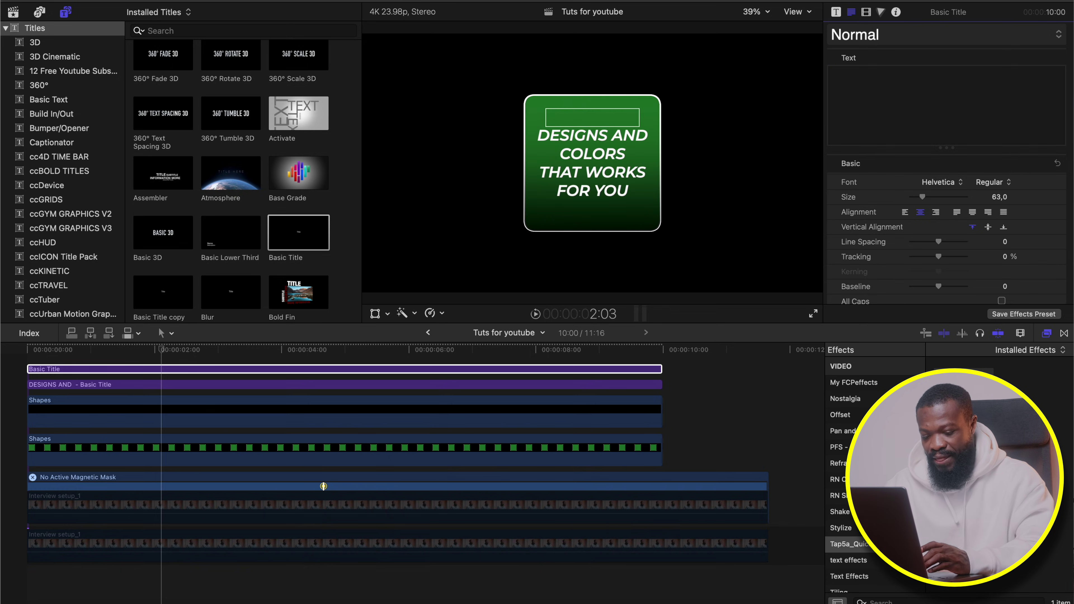
pyautogui.write('______')
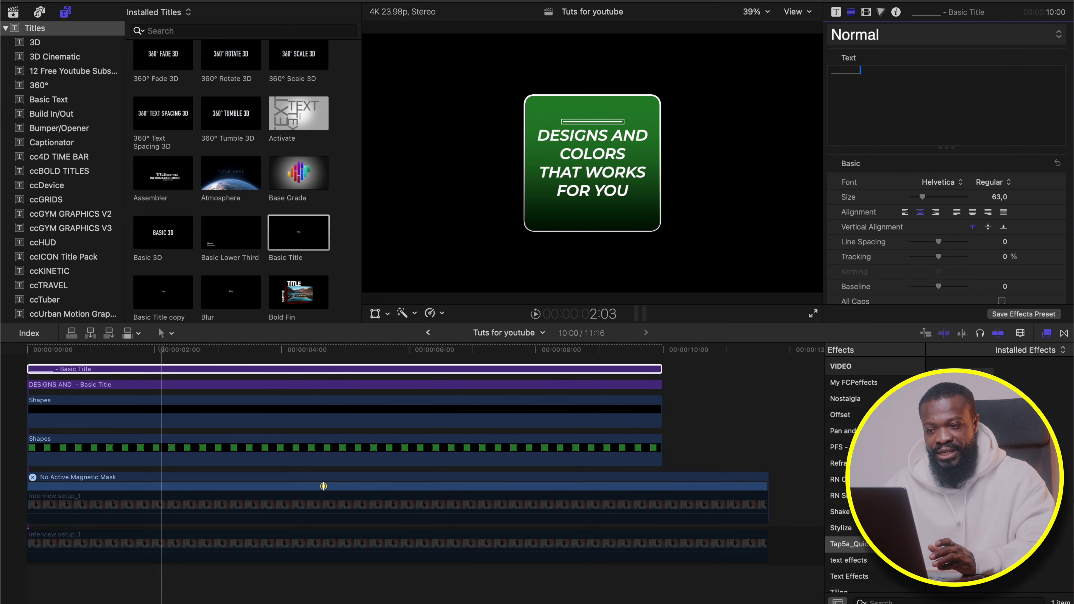
pyautogui.write('_')
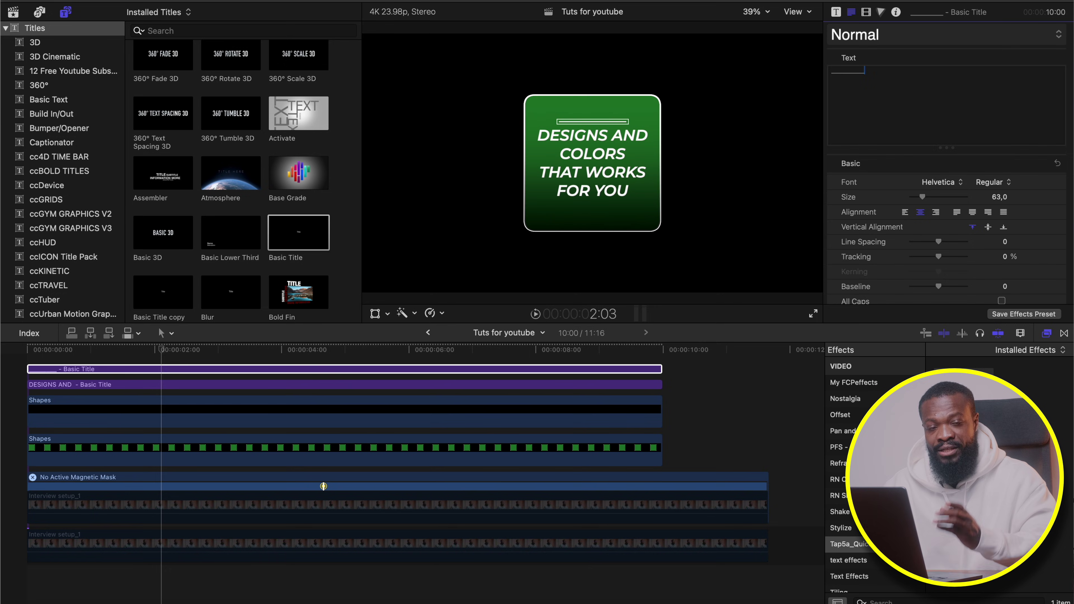
pyautogui.click(982, 182)
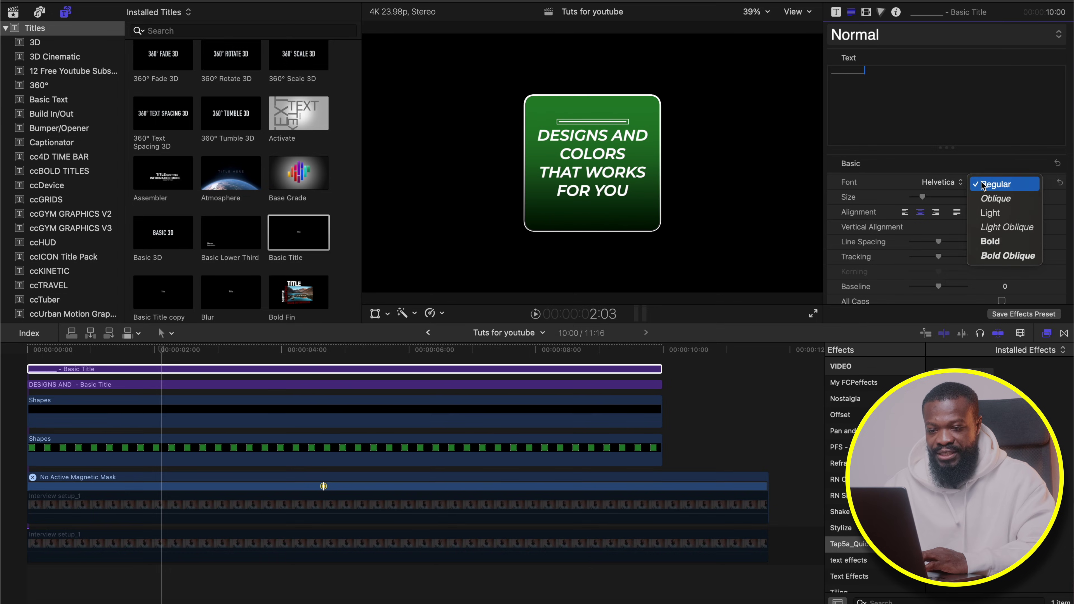
pyautogui.click(986, 237)
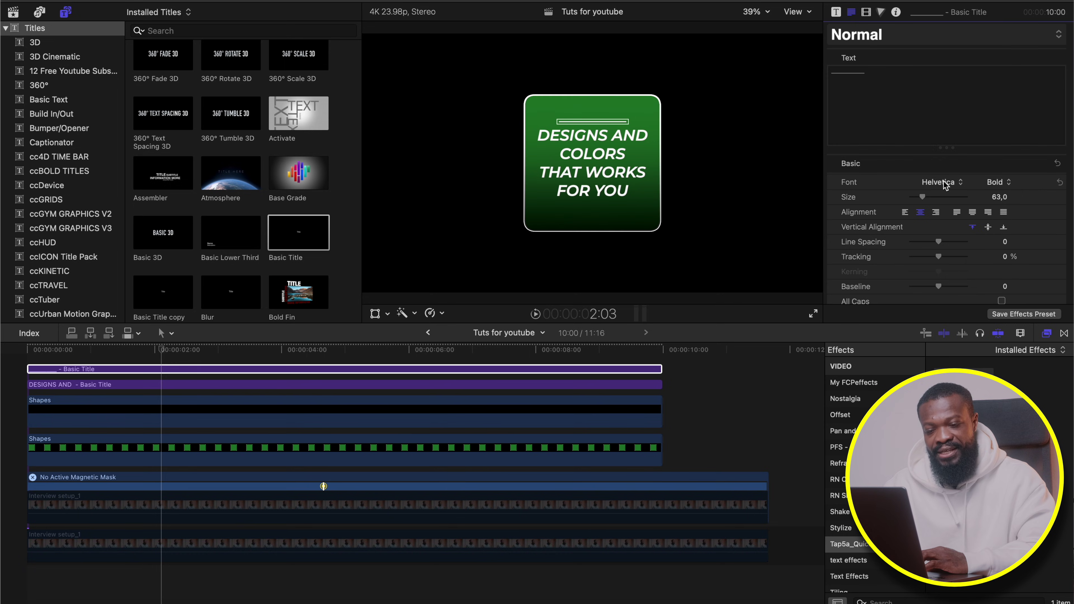
# Position the underscore line just above DESIGNS AND and select its title clip
pyautogui.click(586, 138)
pyautogui.click(592, 121)
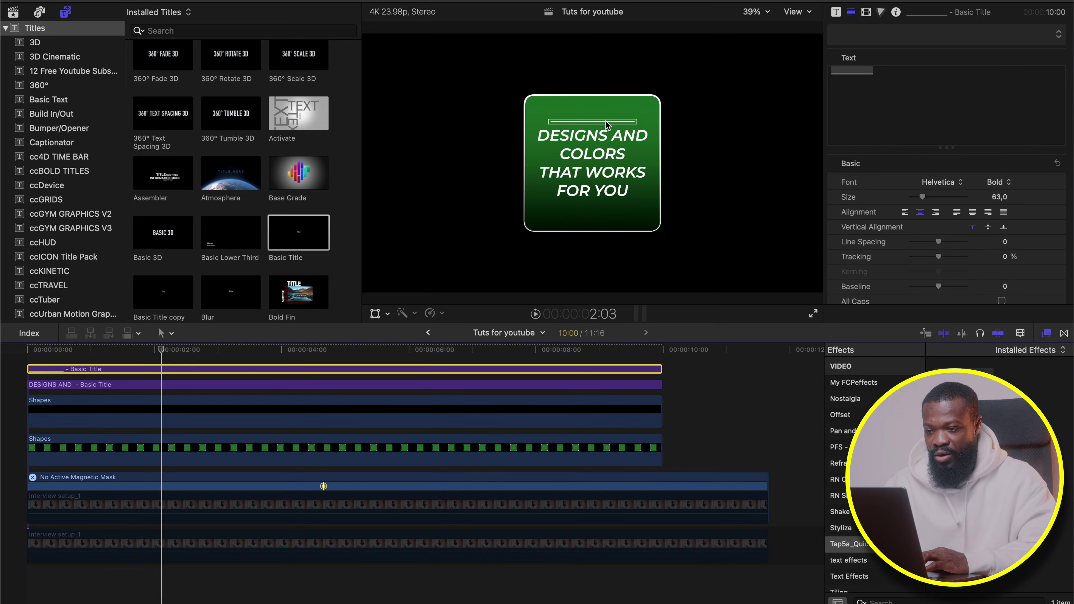
pyautogui.moveTo(600, 123); pyautogui.dragTo(600, 118)
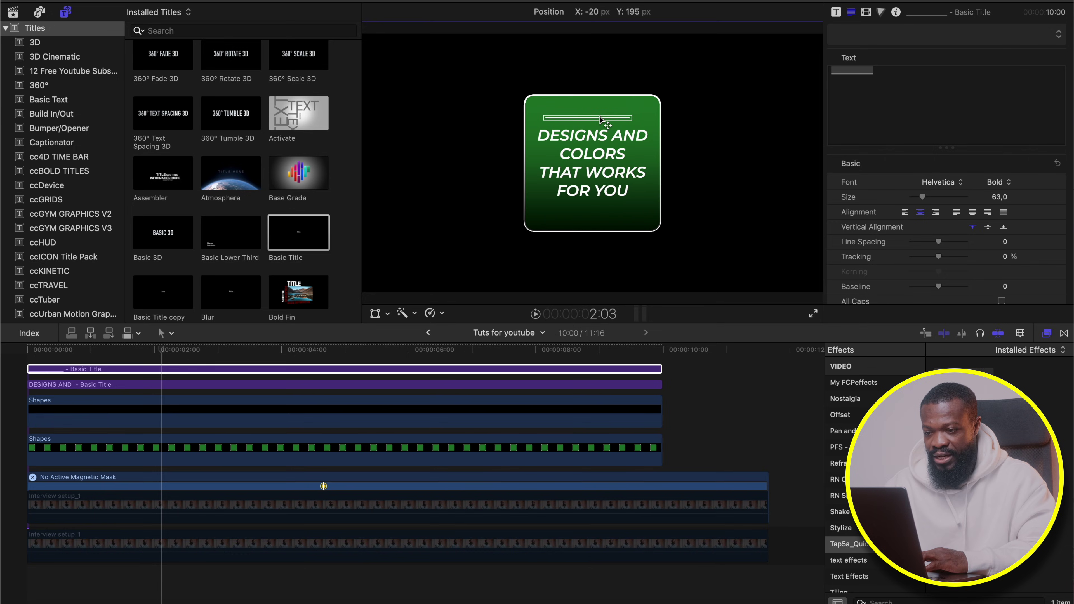
pyautogui.click(111, 368)
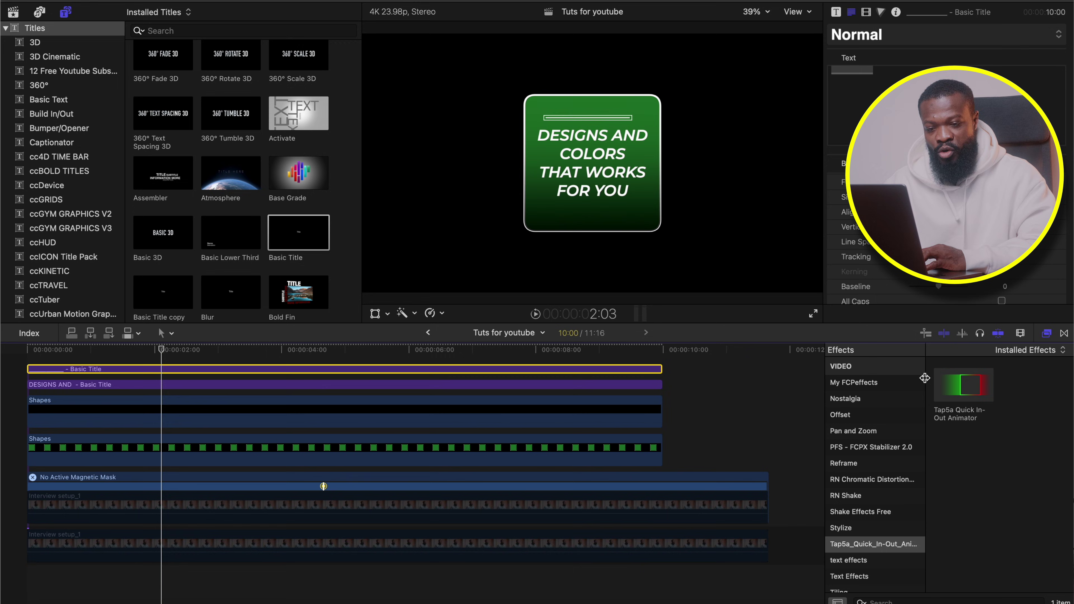
# Apply Tap5a Quick In-Out Animator to the line title with a 1.0-second Float From Right entrance
pyautogui.moveTo(963, 385); pyautogui.dragTo(224, 367)
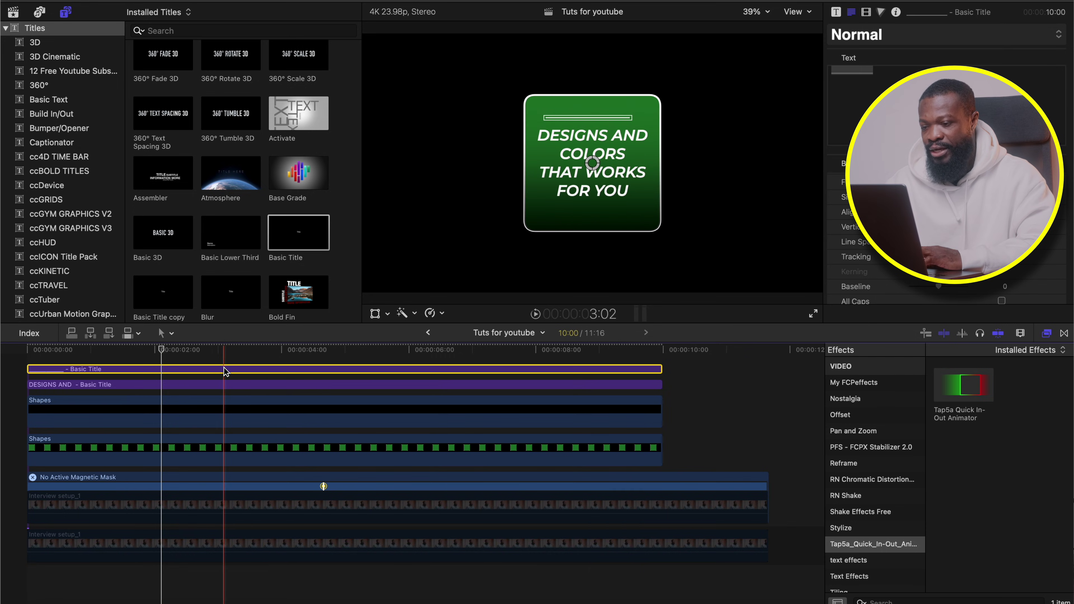
pyautogui.click(874, 11)
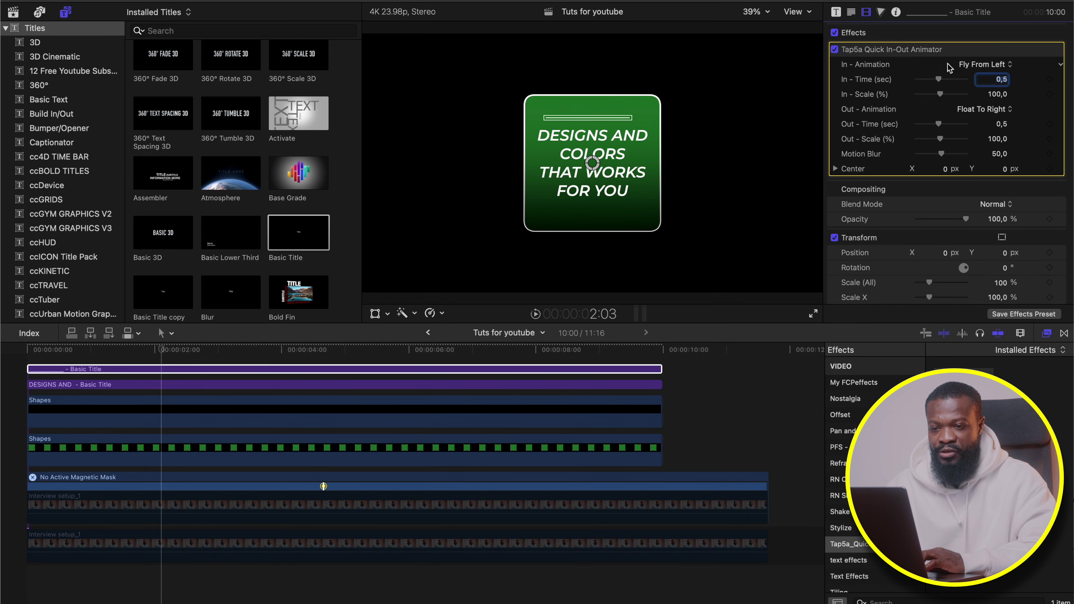
pyautogui.click(980, 65)
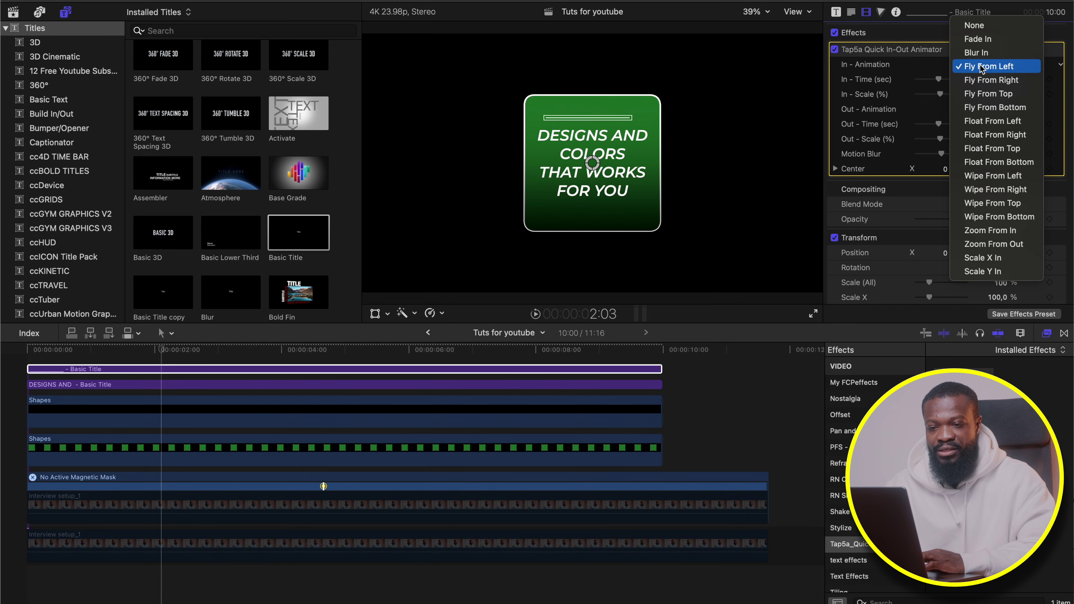
pyautogui.click(1000, 81)
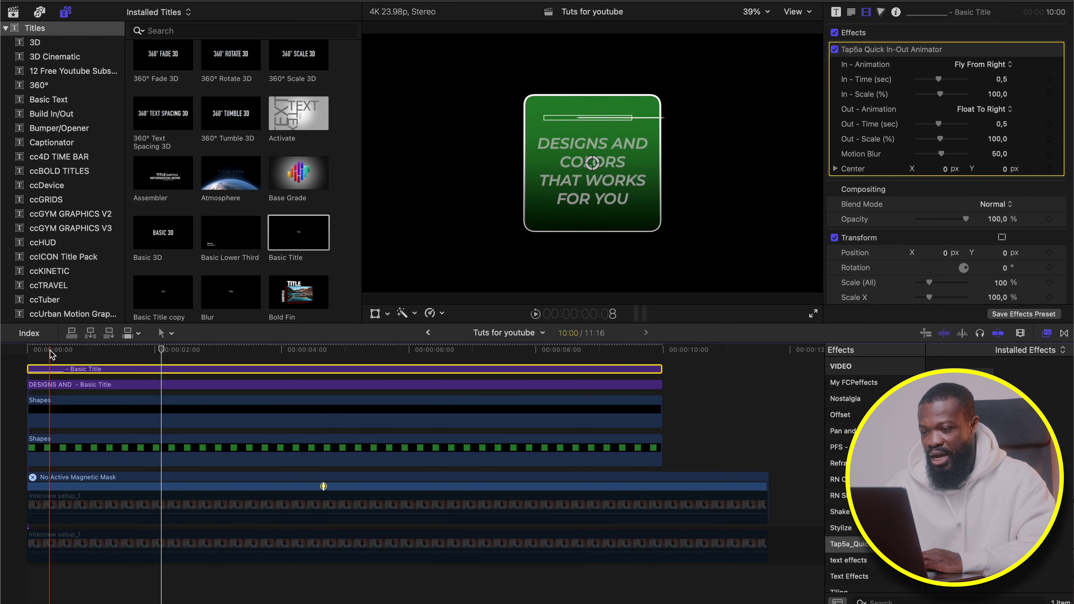
pyautogui.click(60, 349)
pyautogui.click(982, 66)
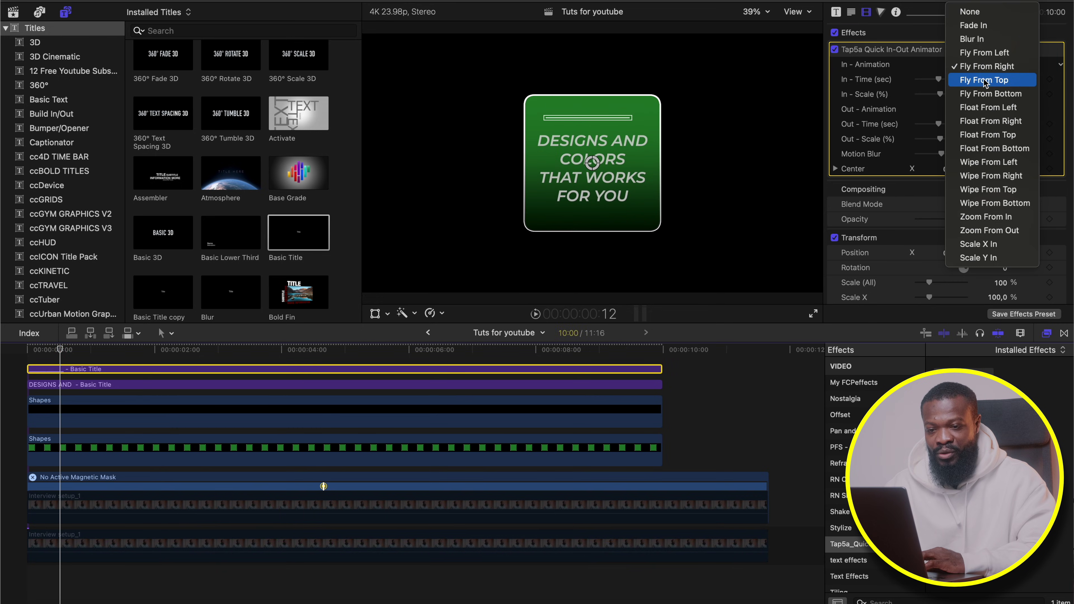
pyautogui.click(990, 122)
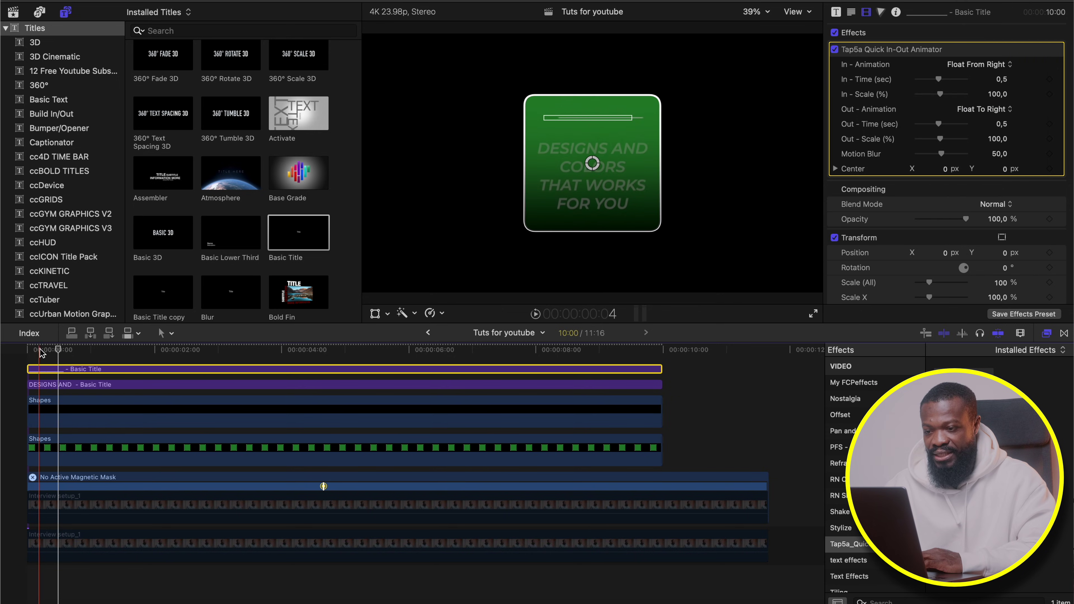
pyautogui.press('space')
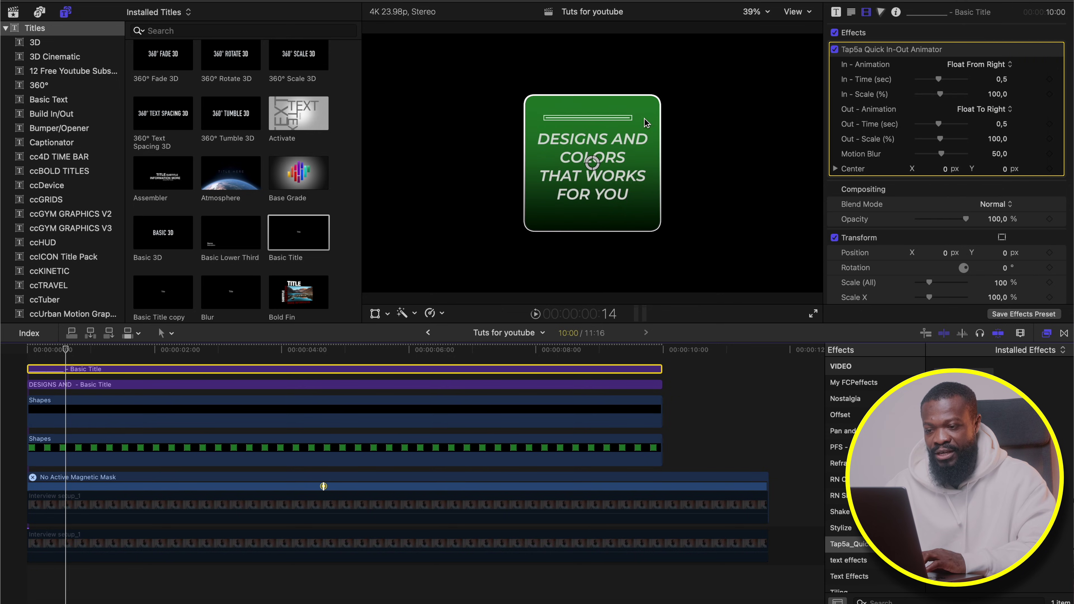
pyautogui.moveTo(942, 82); pyautogui.dragTo(954, 82)
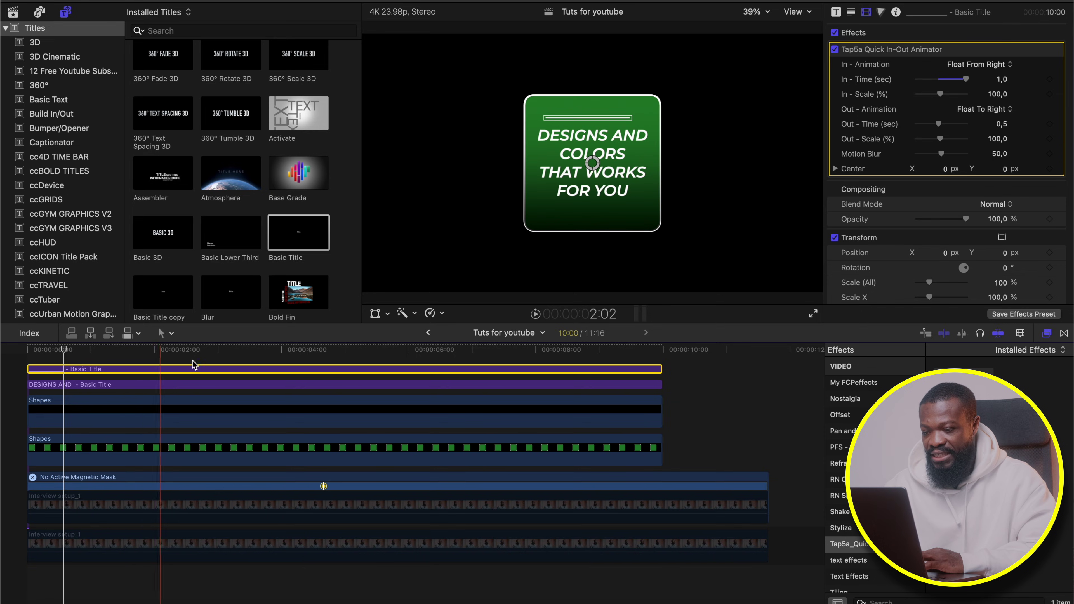
# Set Out-Animation to None on both the line title and the DESIGNS AND title
pyautogui.click(607, 349)
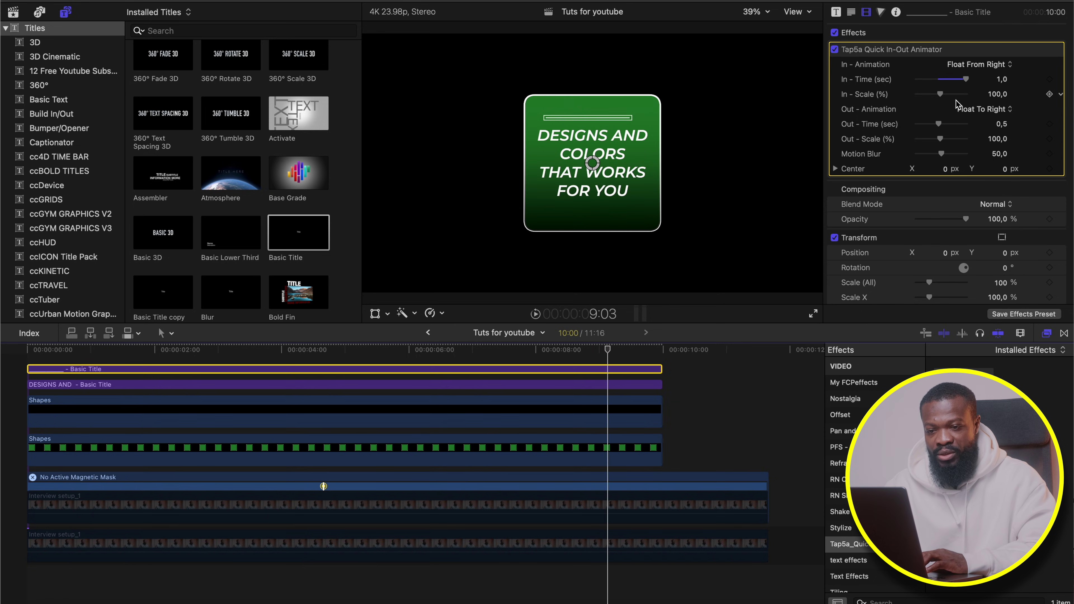
pyautogui.click(980, 110)
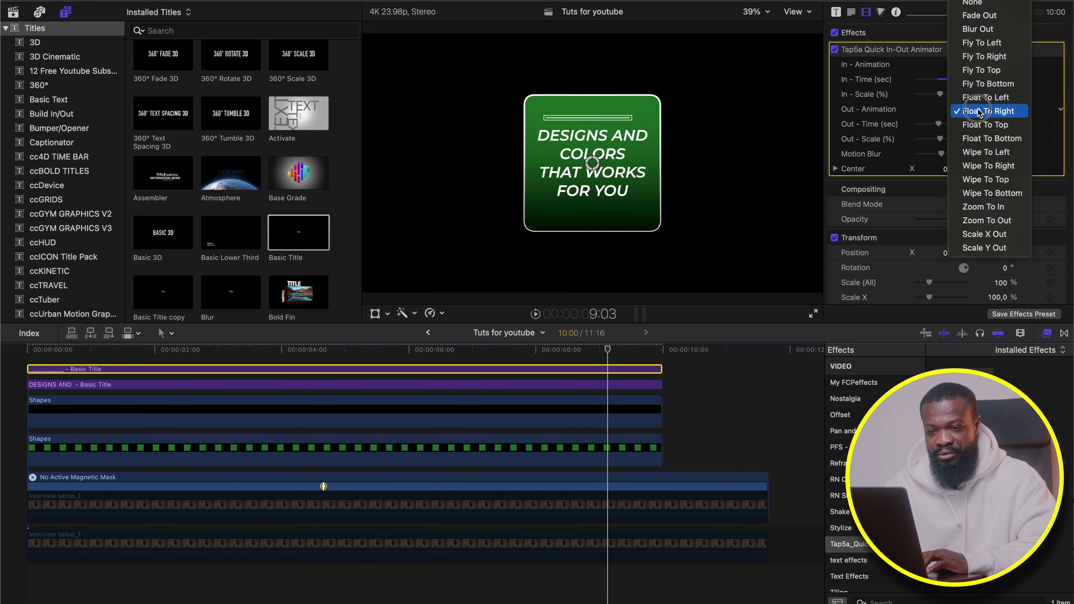
pyautogui.click(980, 4)
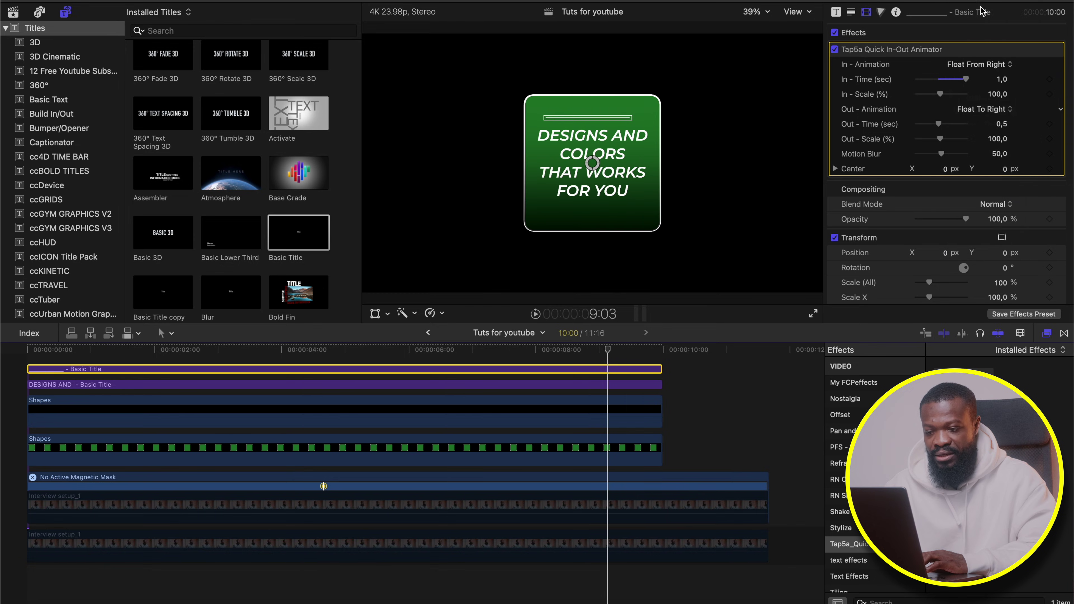
pyautogui.click(602, 385)
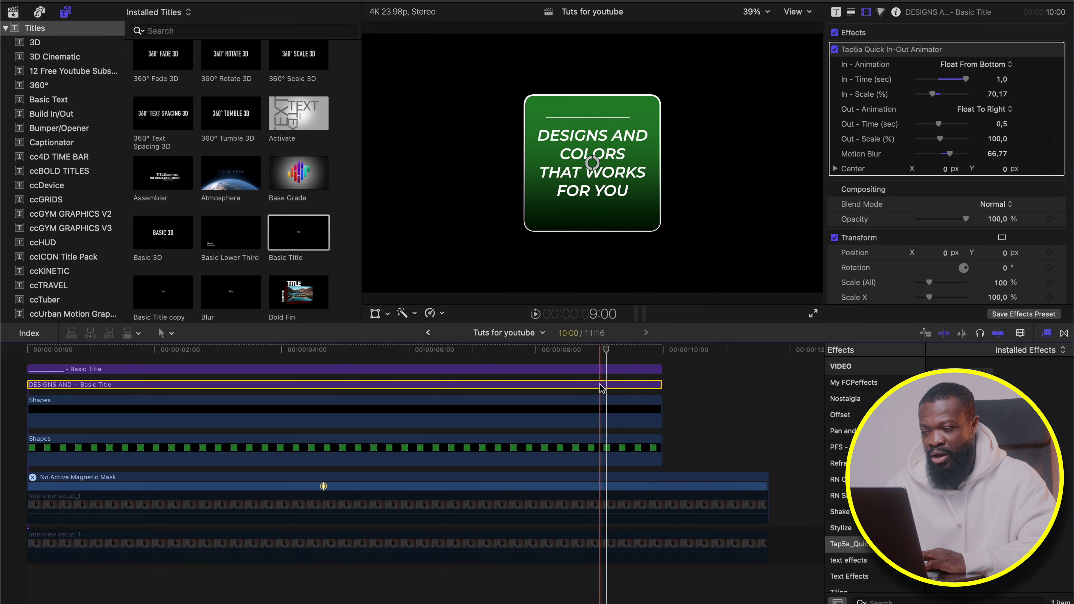
pyautogui.click(984, 109)
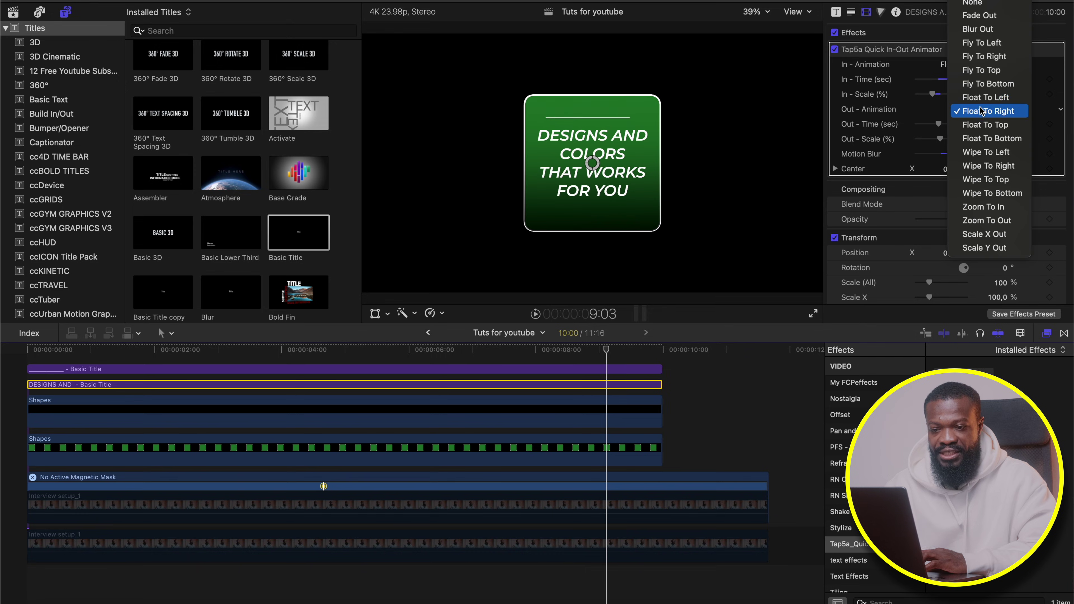
pyautogui.click(971, 4)
pyautogui.click(151, 385)
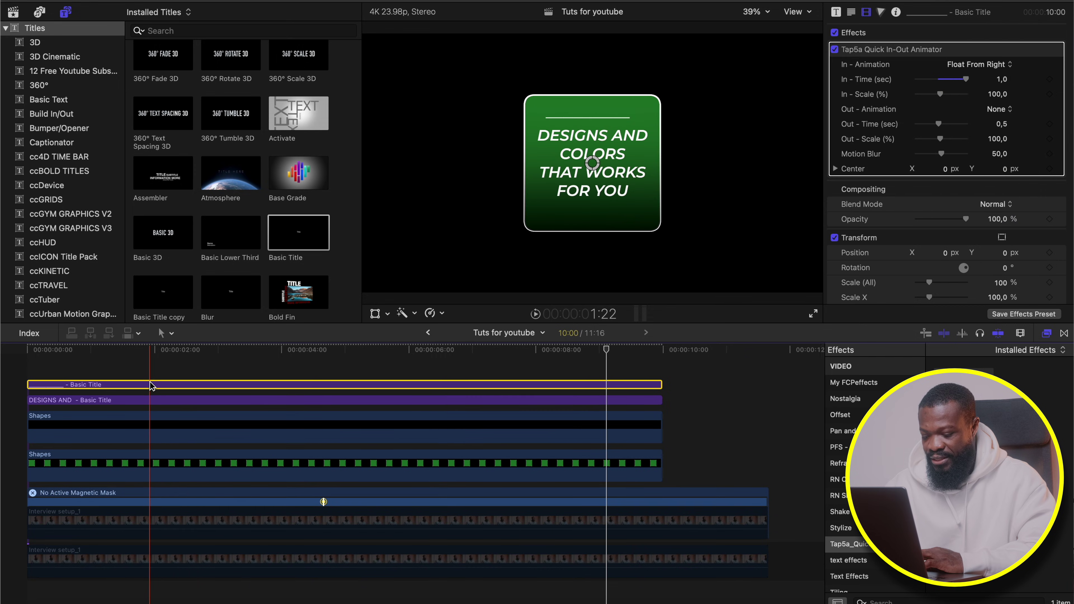
# Duplicate the line title onto a new lane and replace its text with a period
pyautogui.moveTo(152, 385); pyautogui.dragTo(151, 368)
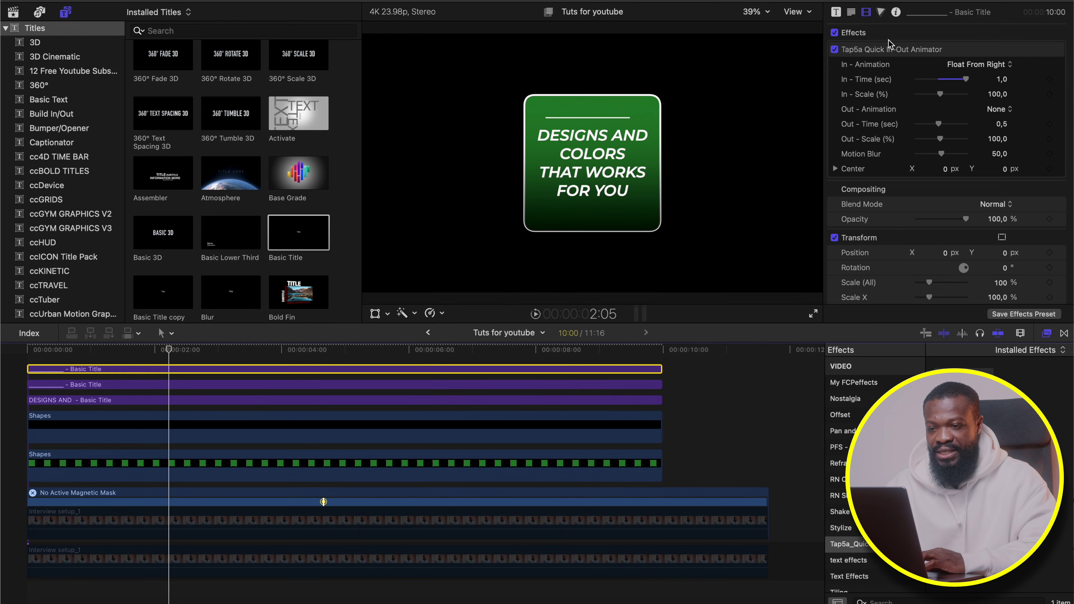
pyautogui.click(851, 16)
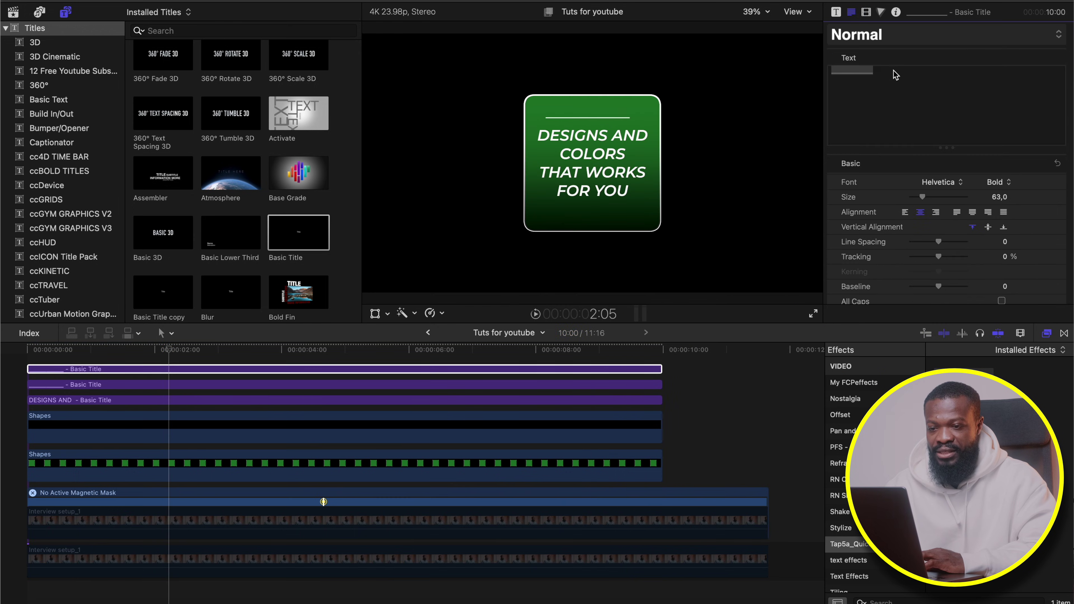
pyautogui.press('BackSpace')
pyautogui.press('BackSpace')
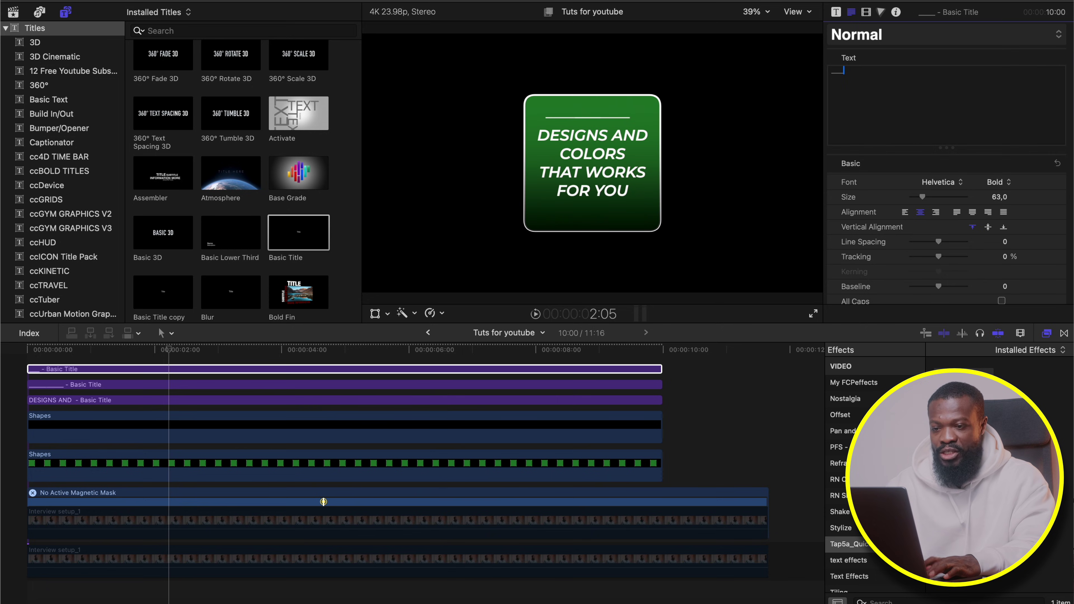
pyautogui.write('.')
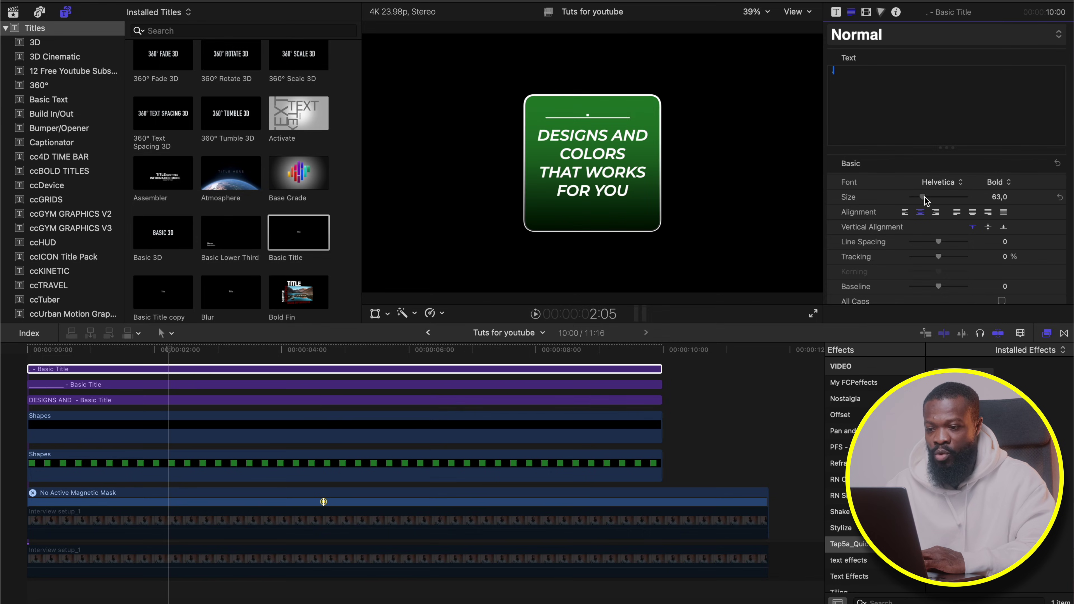
# Enlarge the dot, rotate it 44° on Z, and move the diamond to the line's right end
pyautogui.moveTo(925, 196); pyautogui.dragTo(935, 197)
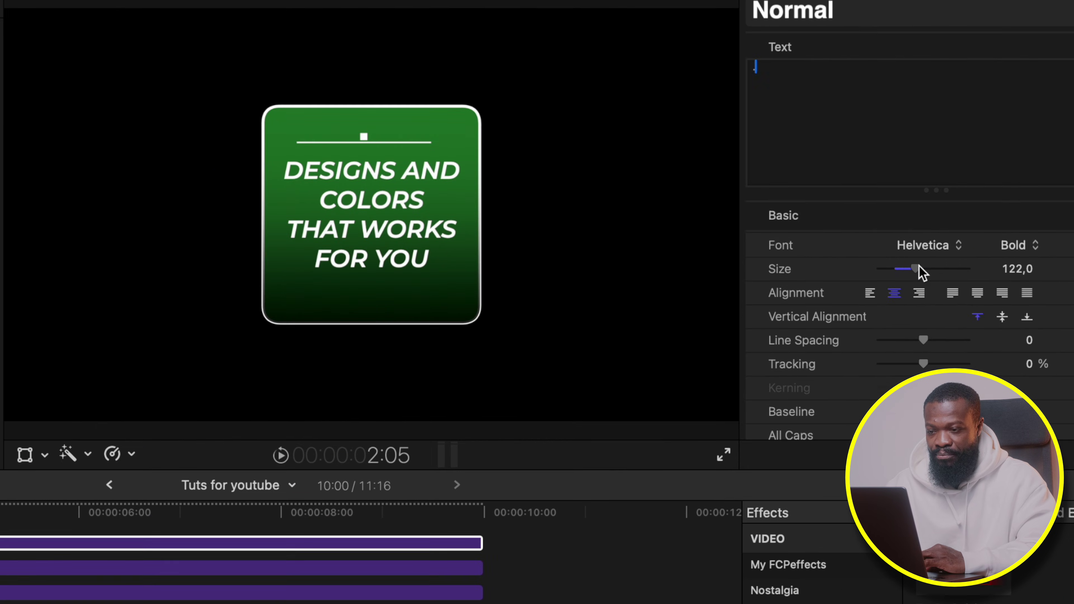
pyautogui.moveTo(925, 273); pyautogui.dragTo(926, 273)
pyautogui.scroll(-10, 915, 343)
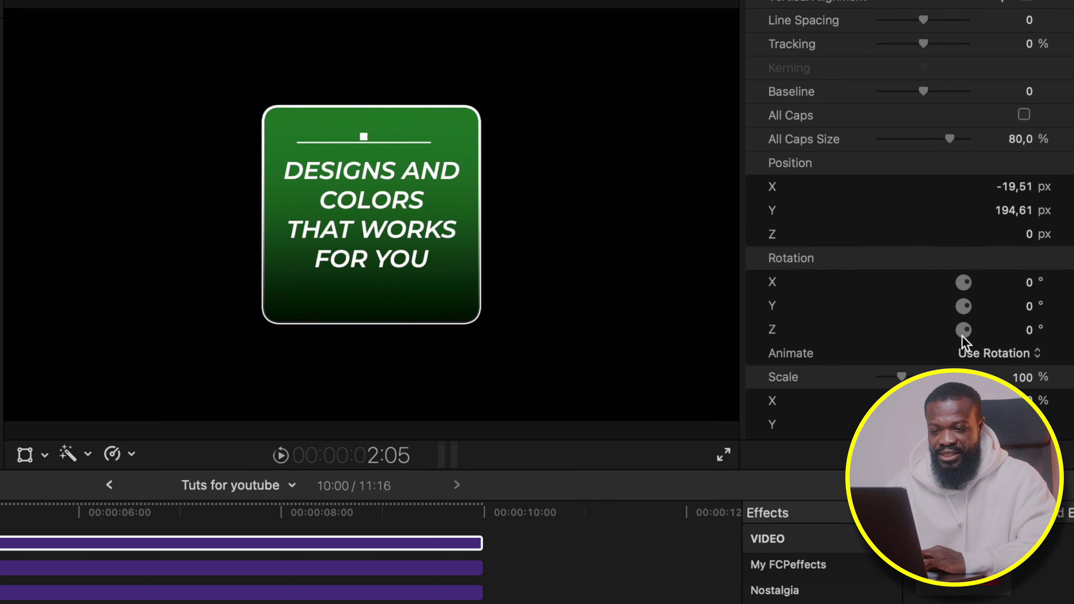
pyautogui.moveTo(1028, 330); pyautogui.dragTo(1023, 332)
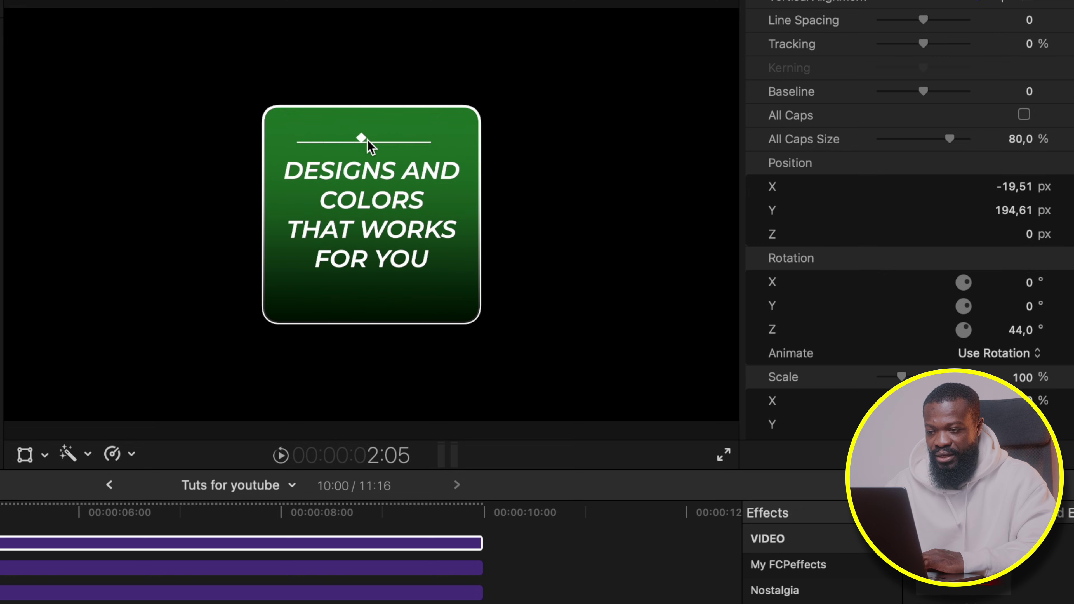
pyautogui.moveTo(365, 139); pyautogui.dragTo(444, 153)
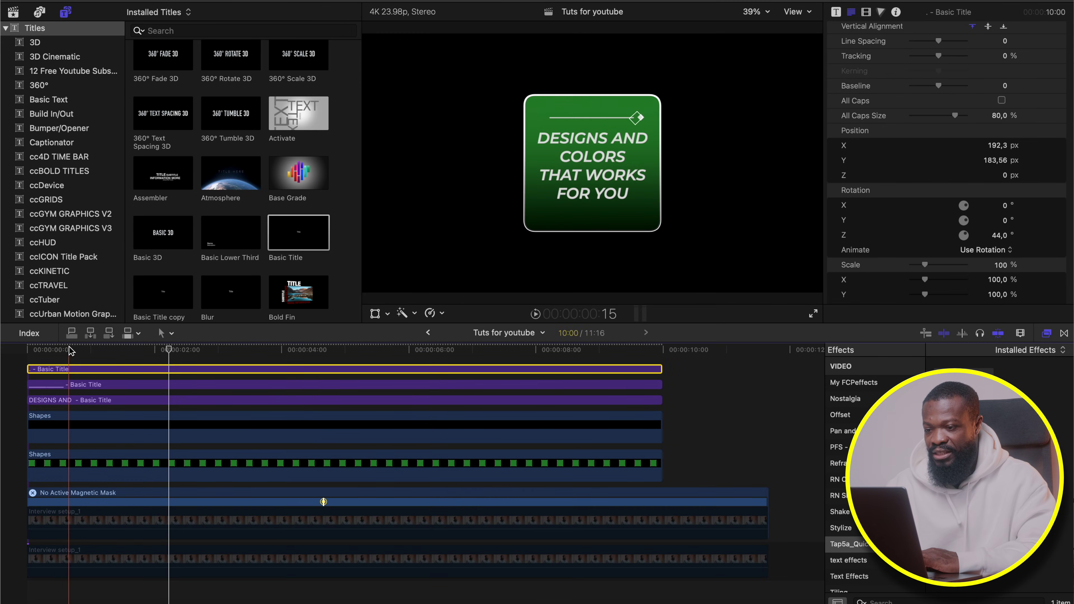
# Change the diamond title's In-Animation from Float From Right to Blur In
pyautogui.click(91, 349)
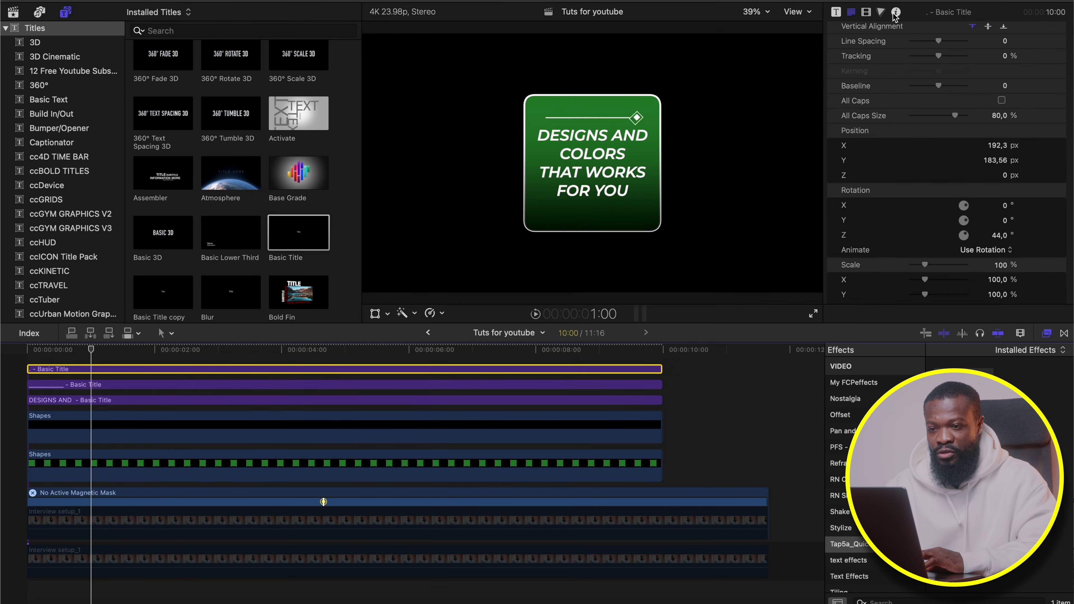
pyautogui.click(867, 12)
pyautogui.click(966, 64)
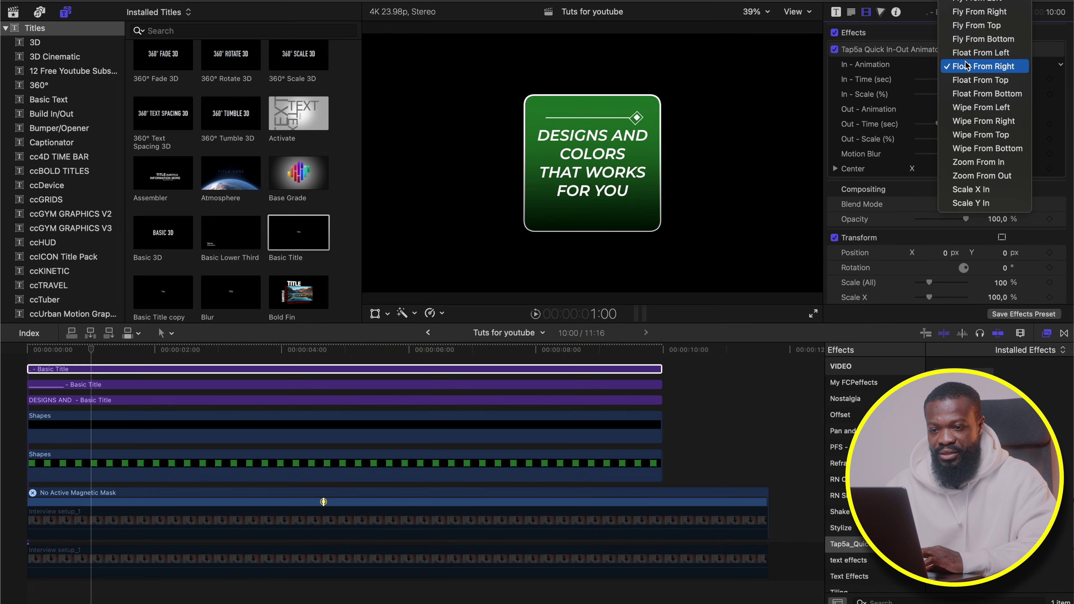
pyautogui.click(970, 30)
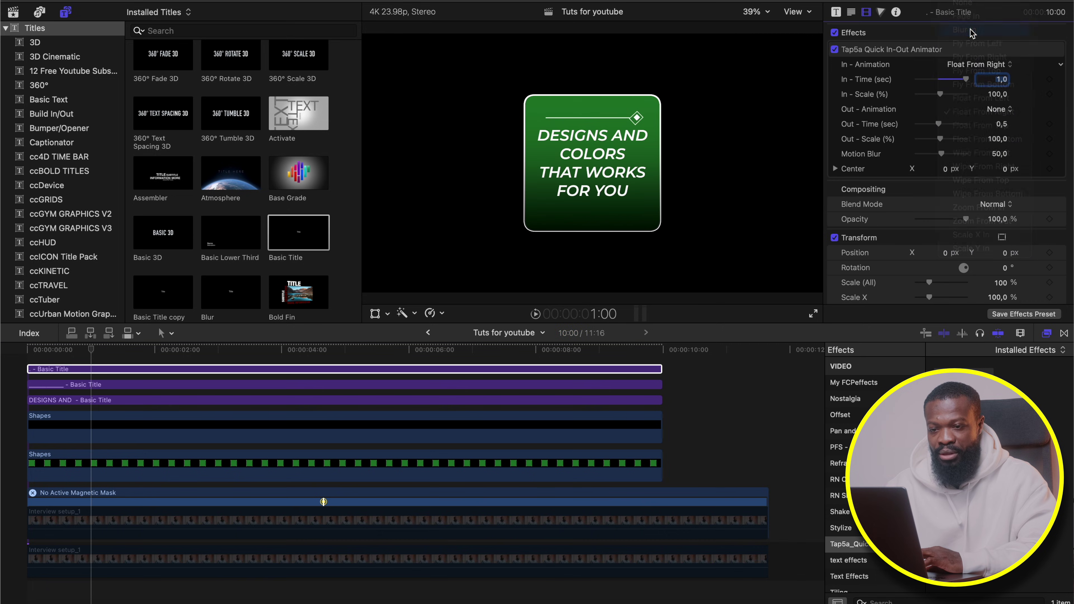
# Play the diamond's Blur In entrance from the start of the timeline
pyautogui.click(27, 353)
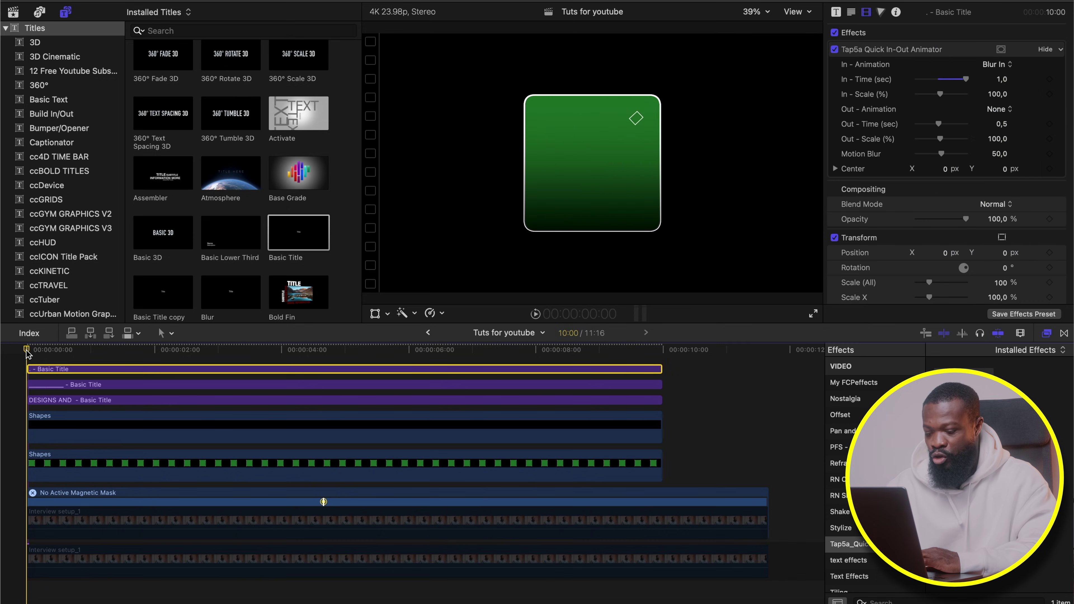
pyautogui.press('space')
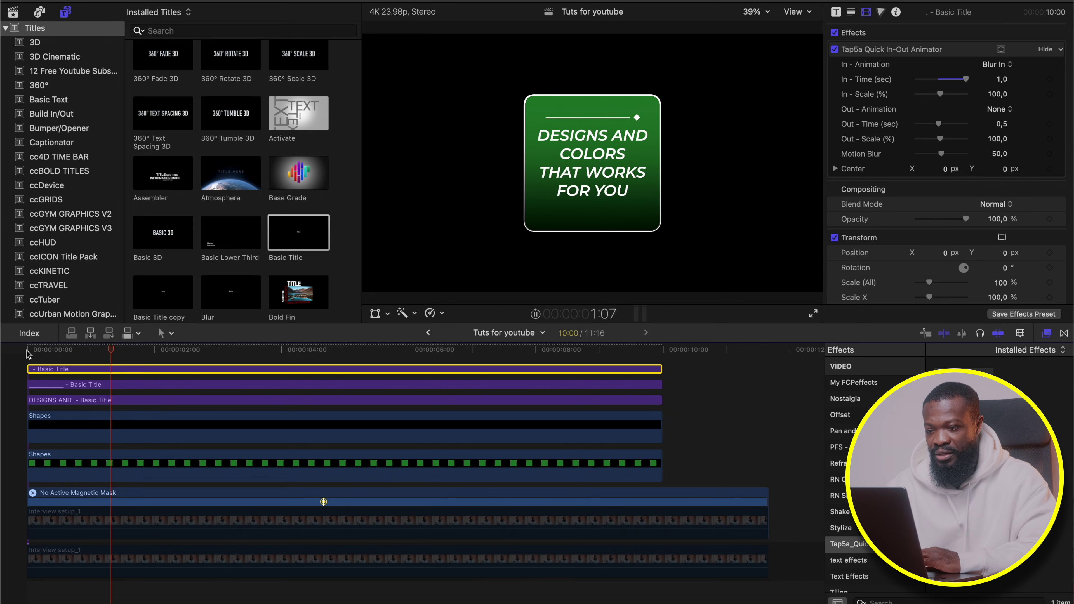
pyautogui.click(27, 353)
pyautogui.scroll(1, 38, 360)
pyautogui.press('space')
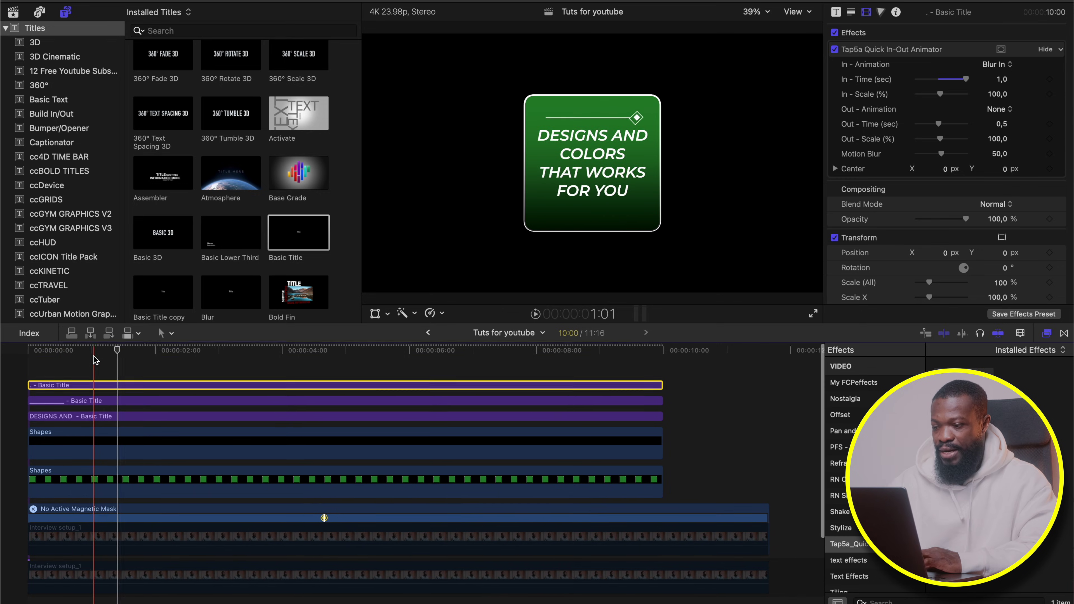
# Make a compound clip from the three titles and two Shapes clips, and place it below the masked interview clip
pyautogui.moveTo(210, 371); pyautogui.dragTo(230, 481)
pyautogui.hotkey('alt', 'g')
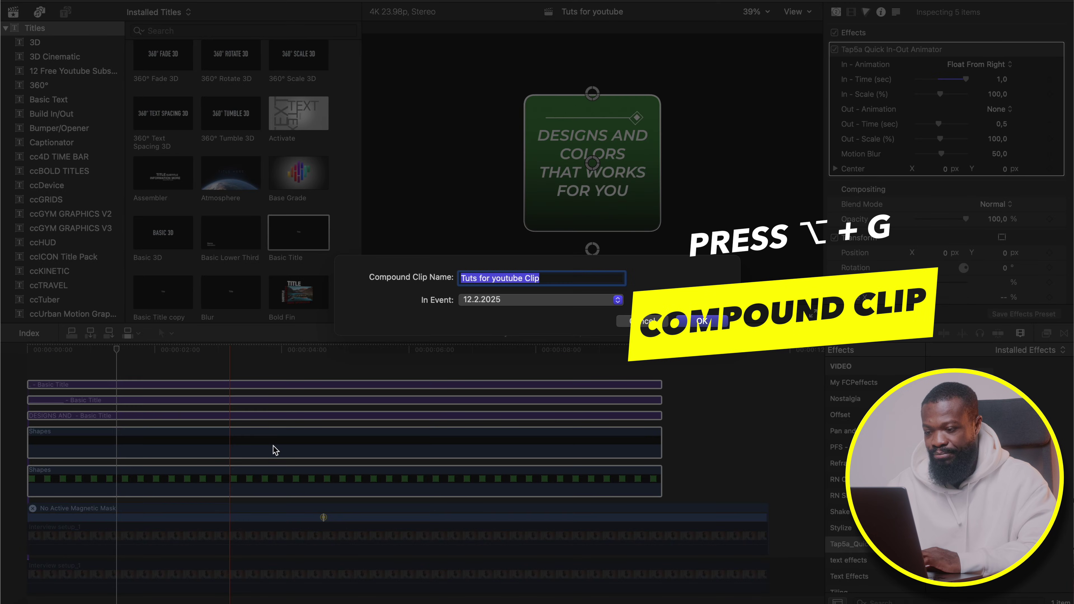
pyautogui.write('sh bg')
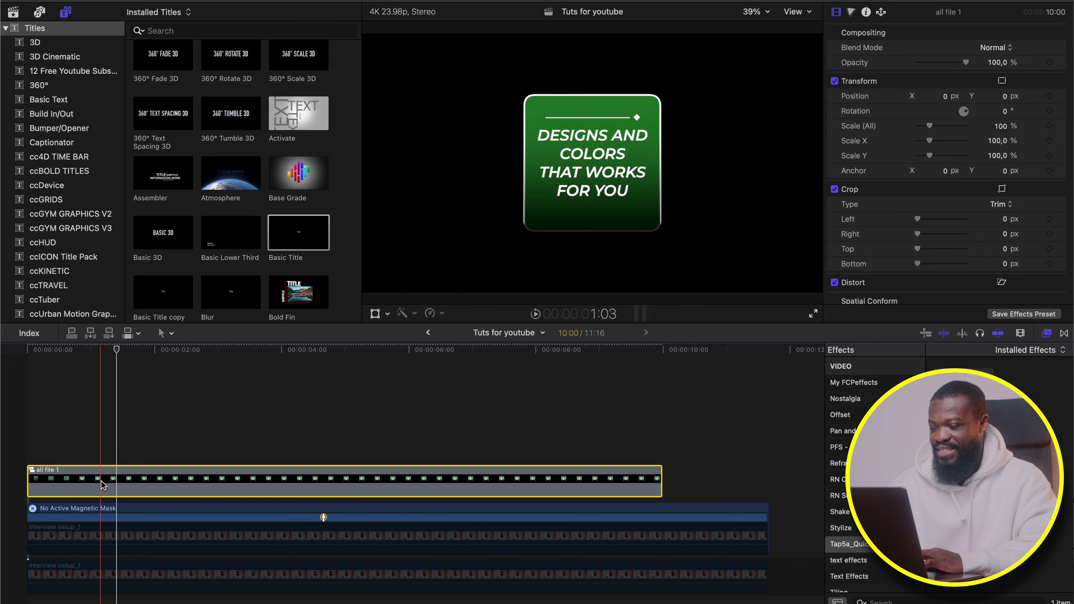
pyautogui.scroll(-2, 101, 484)
pyautogui.moveTo(100, 442); pyautogui.dragTo(98, 499)
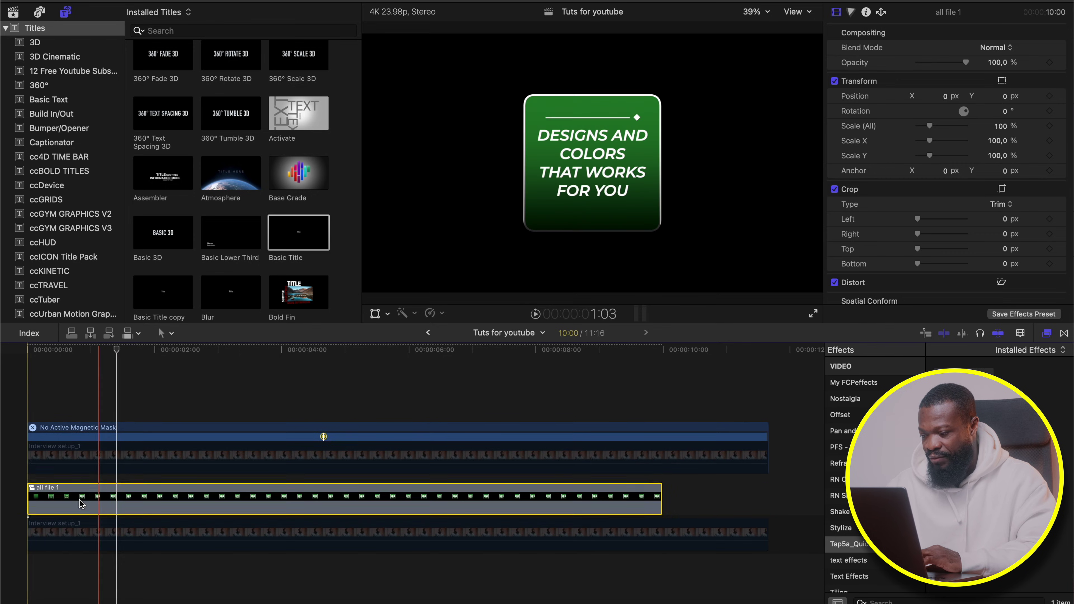
# Enable the masked top and the lower interview clips with V, then select the all file 1 clip
pyautogui.click(123, 457)
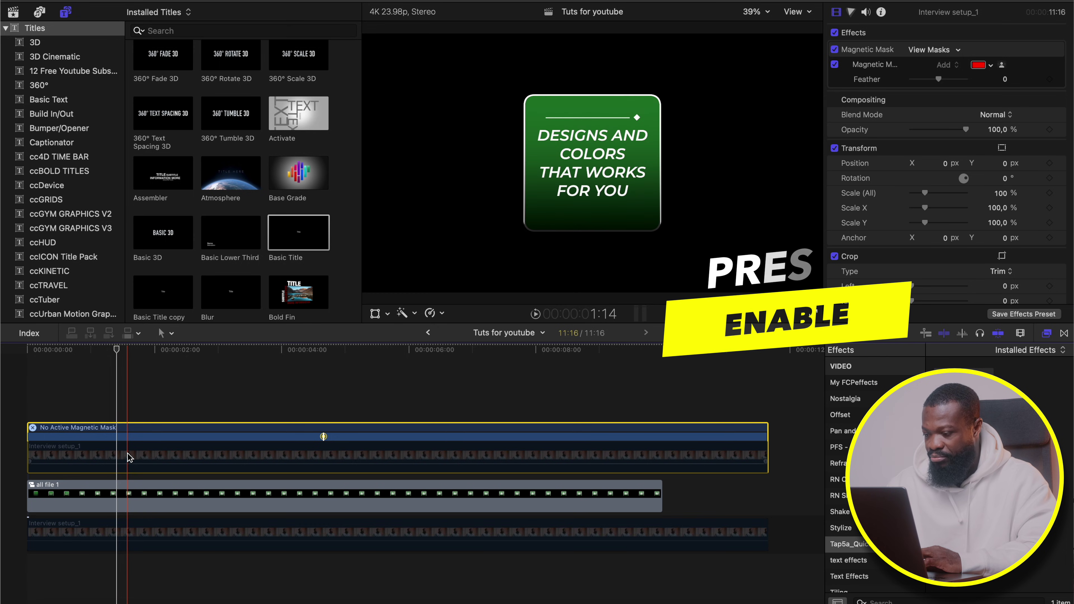
pyautogui.press('v')
pyautogui.click(125, 531)
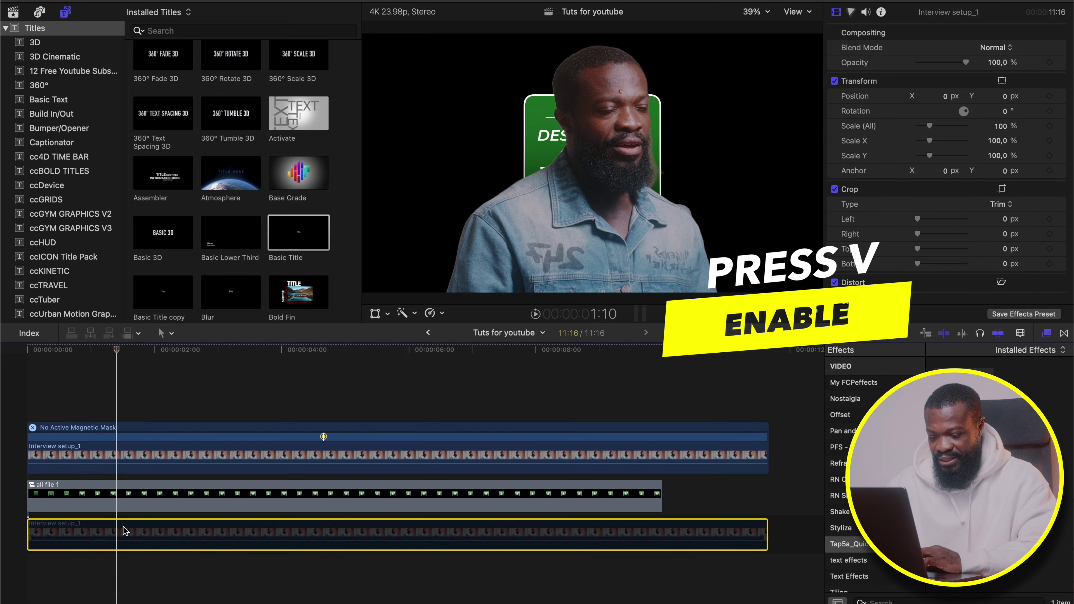
pyautogui.press('v')
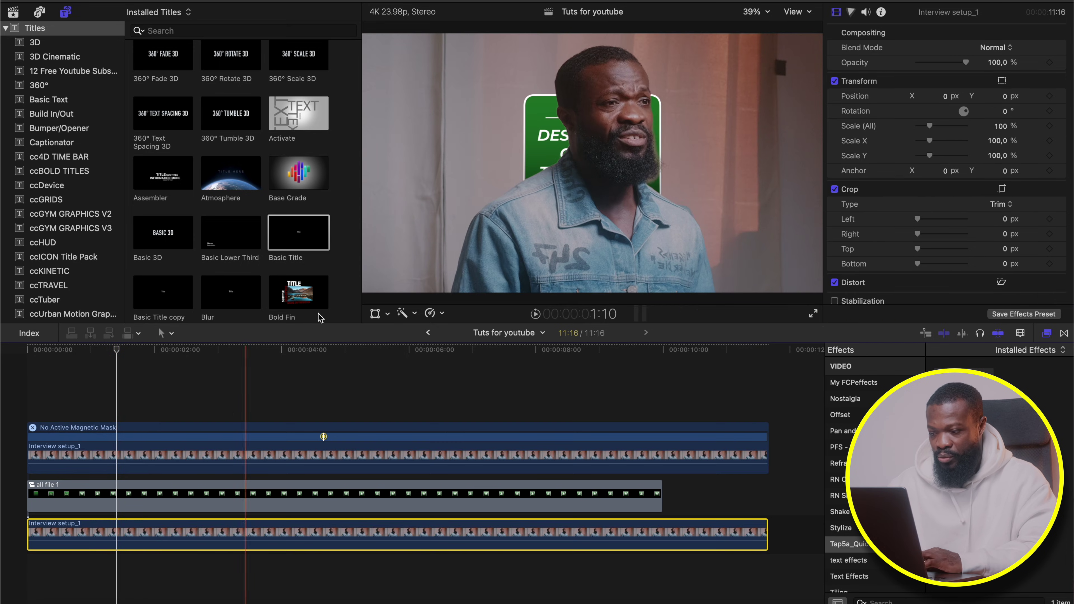
pyautogui.press('super+Up')
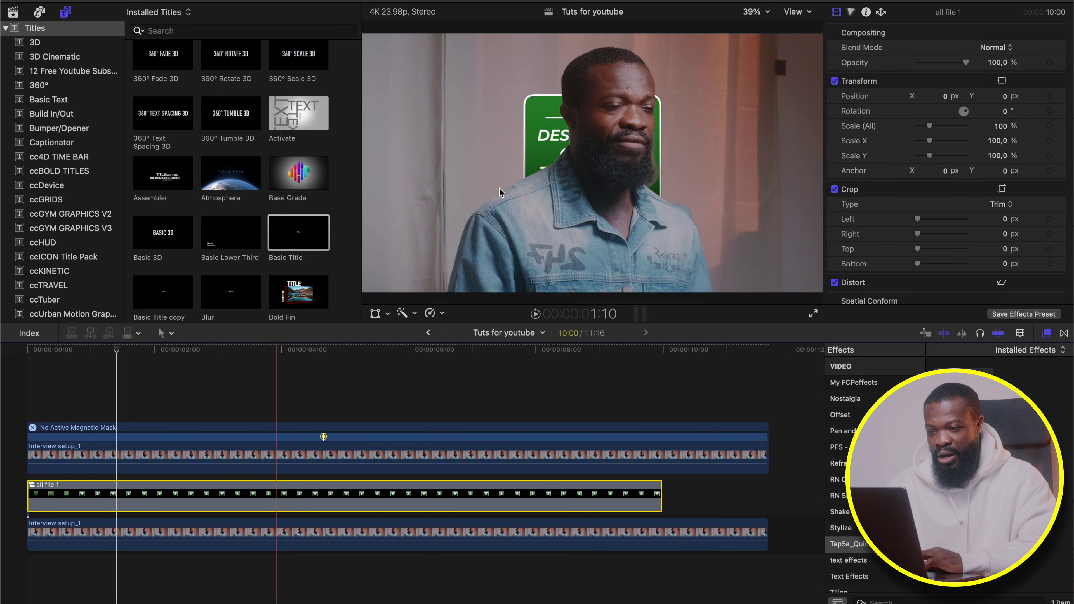
pyautogui.hotkey('ctrl', 'v')
# Shift the title card left and up via Position X/Y, then apply 3D Orientation to all file 1
pyautogui.moveTo(945, 102)
pyautogui.mouseDown()
pyautogui.moveTo(892, 102)
pyautogui.moveTo(946, 102)
pyautogui.moveTo(936, 102)
pyautogui.mouseUp()
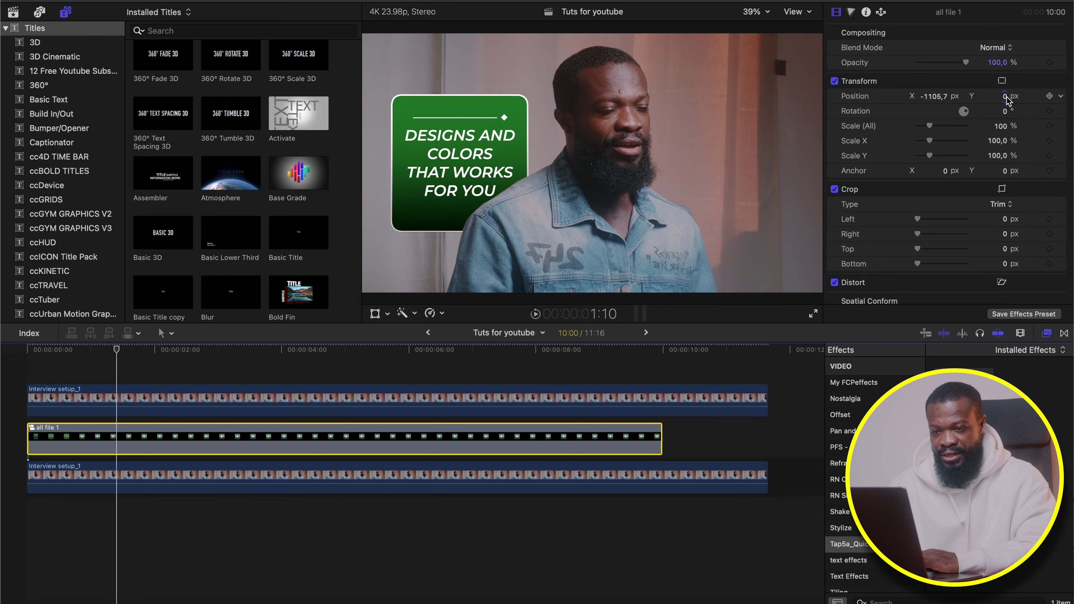
pyautogui.moveTo(1004, 96); pyautogui.dragTo(1004, 96)
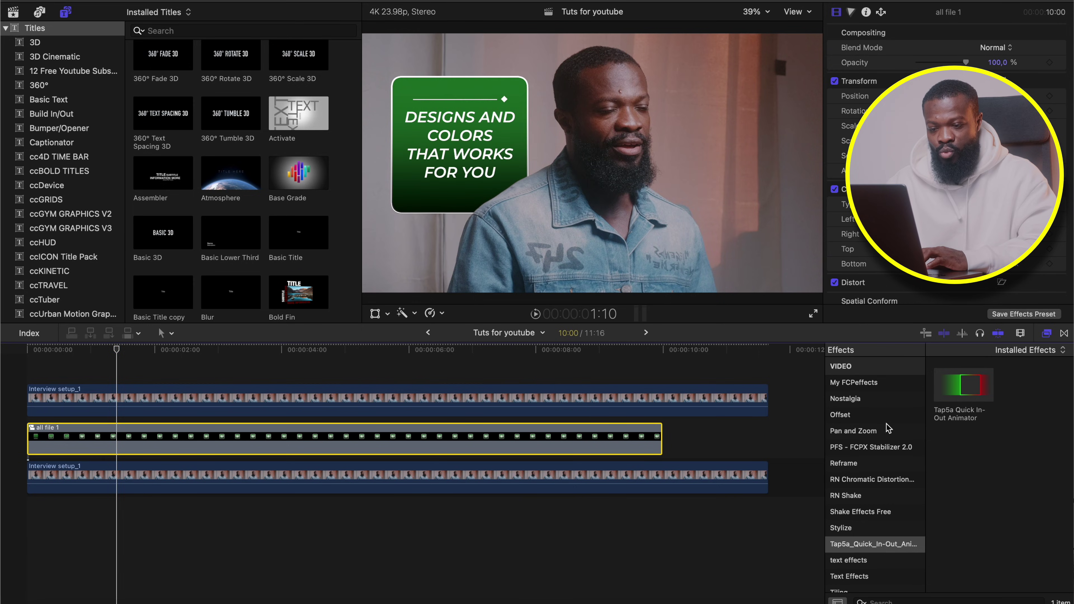
pyautogui.scroll(5, 886, 427)
pyautogui.click(864, 427)
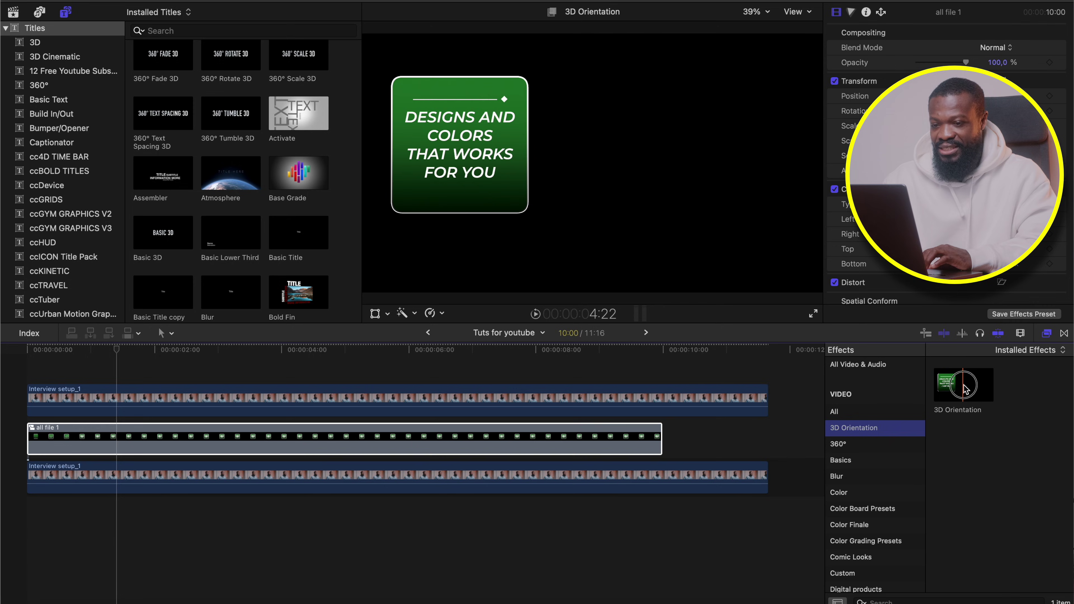
pyautogui.moveTo(965, 388); pyautogui.dragTo(214, 449)
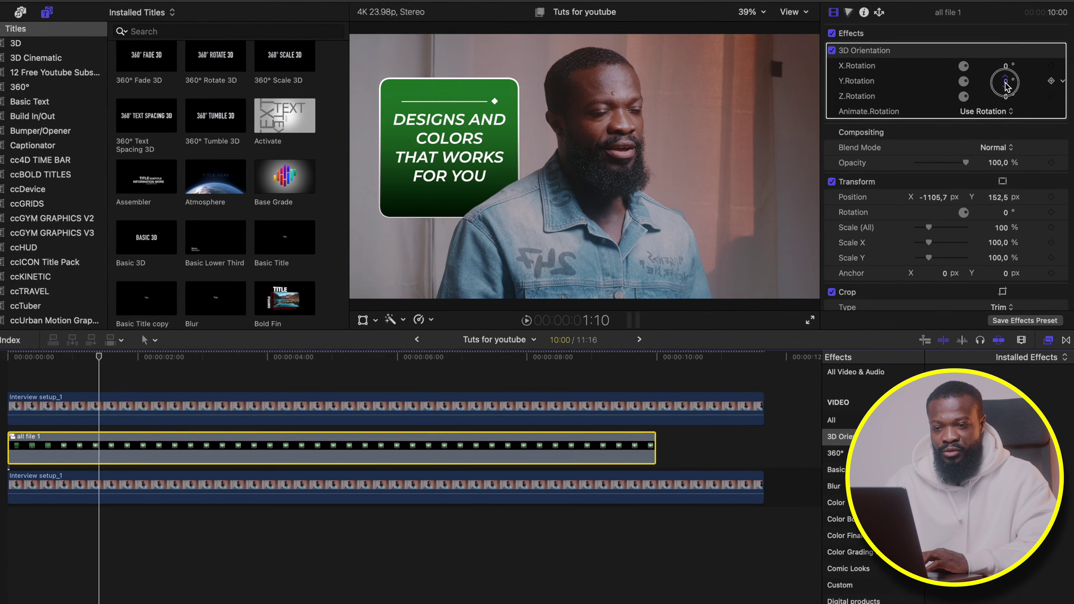
# Set the 3D Orientation Y Rotation to 42° and reset X Rotation to 0
pyautogui.moveTo(1005, 80); pyautogui.dragTo(1007, 59)
pyautogui.moveTo(1011, 107); pyautogui.dragTo(1018, 107)
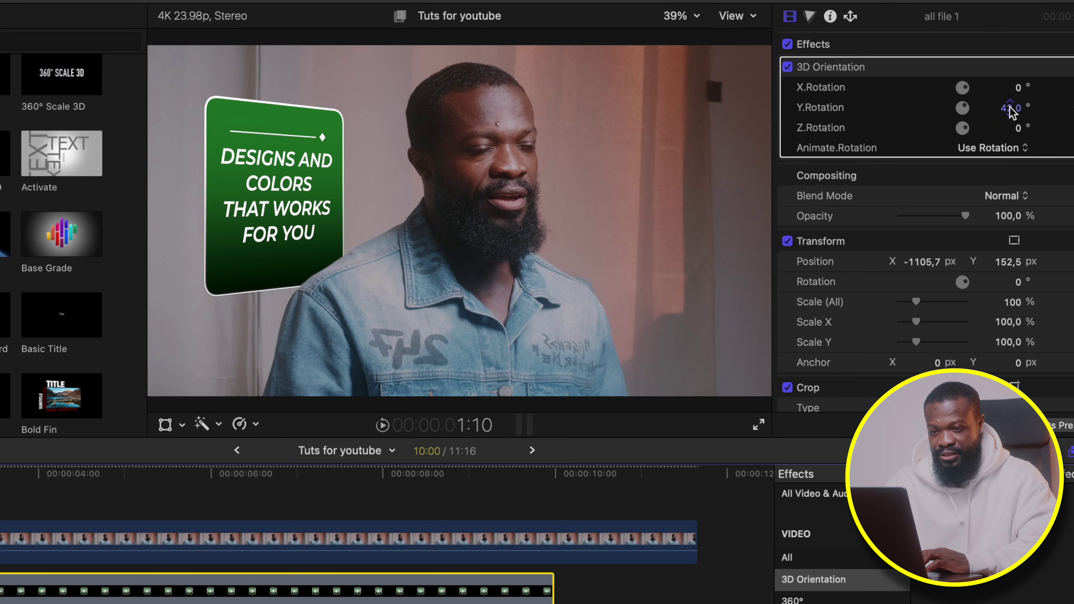
pyautogui.moveTo(1020, 89); pyautogui.dragTo(1018, 91)
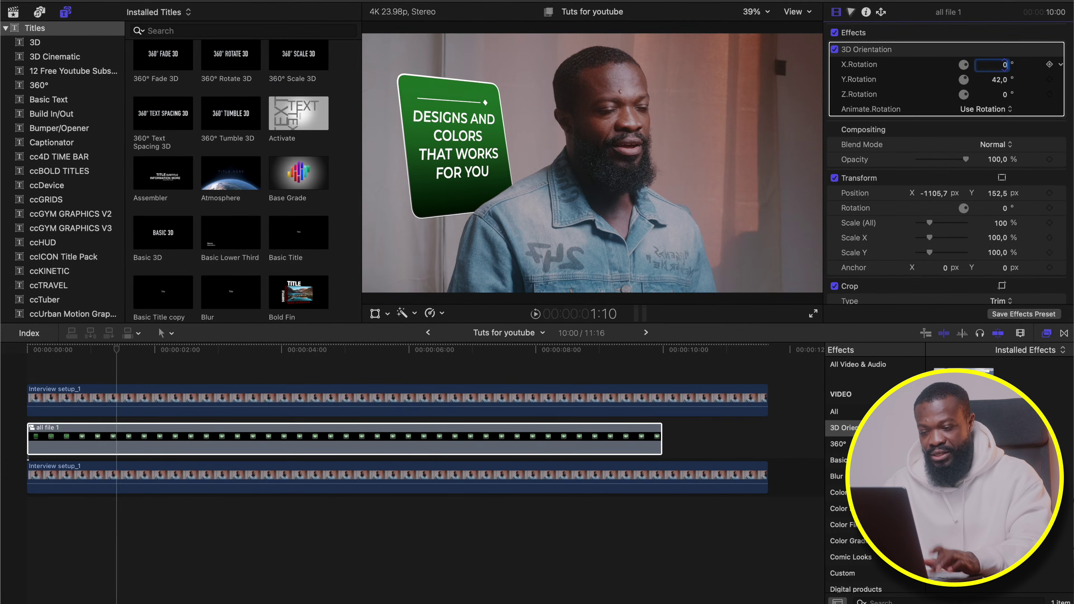
pyautogui.write('0')
pyautogui.press('Return')
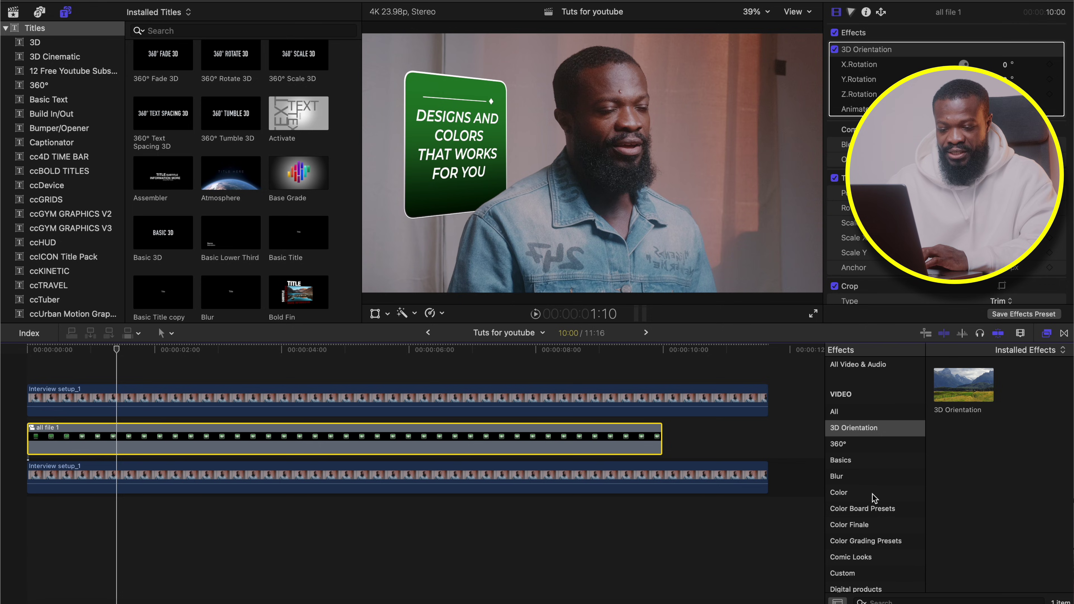
# Apply Tap5a Quick In-Out Animator to the all file 1 title clip
pyautogui.scroll(-2, 873, 497)
pyautogui.scroll(-15, 873, 497)
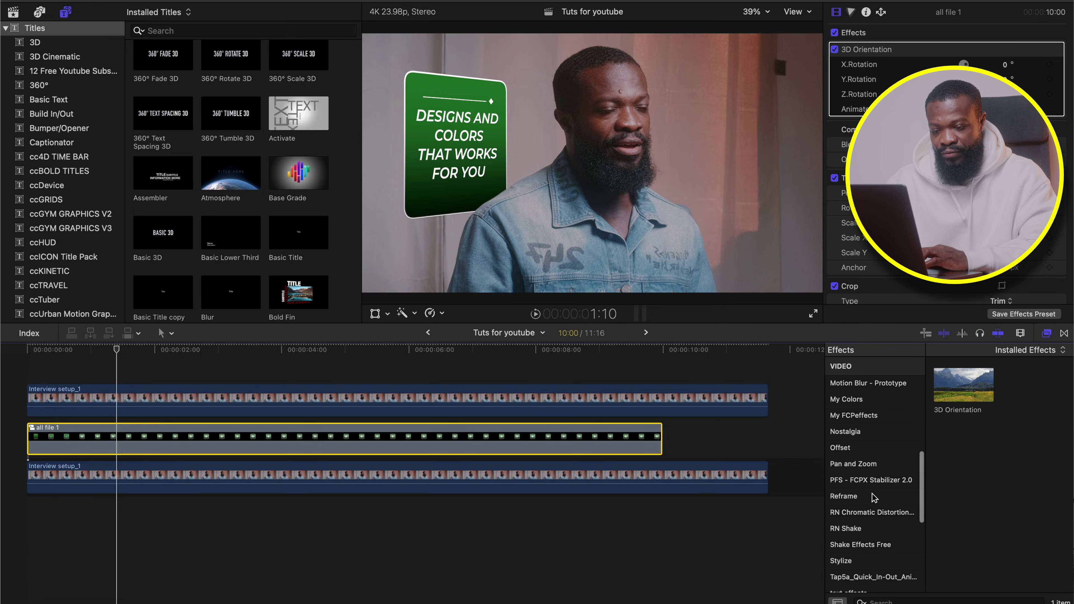
pyautogui.scroll(-1, 874, 496)
pyautogui.click(873, 447)
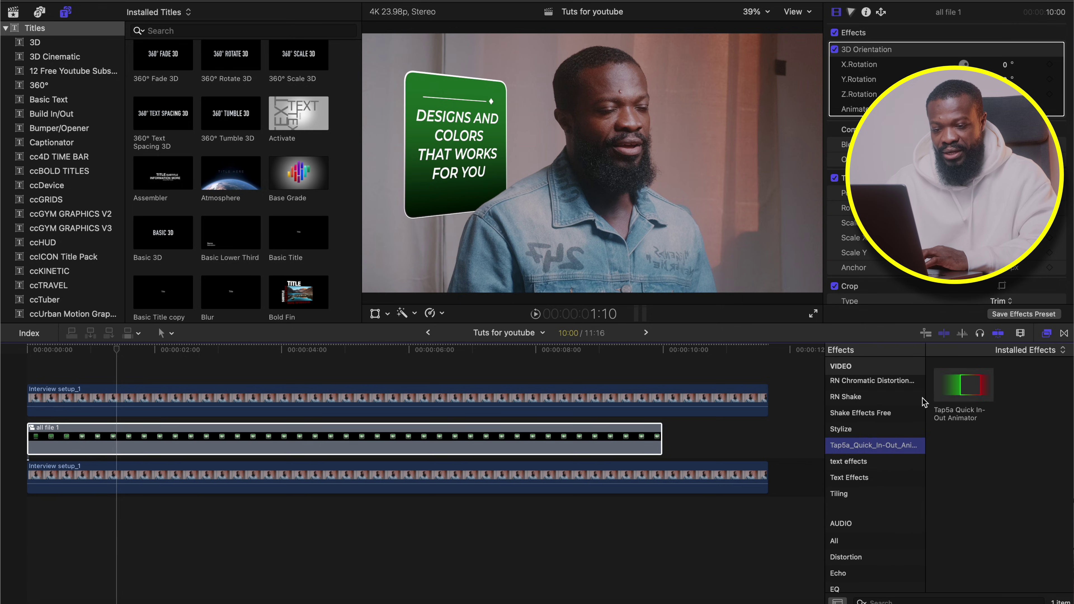
pyautogui.moveTo(963, 384); pyautogui.dragTo(213, 440)
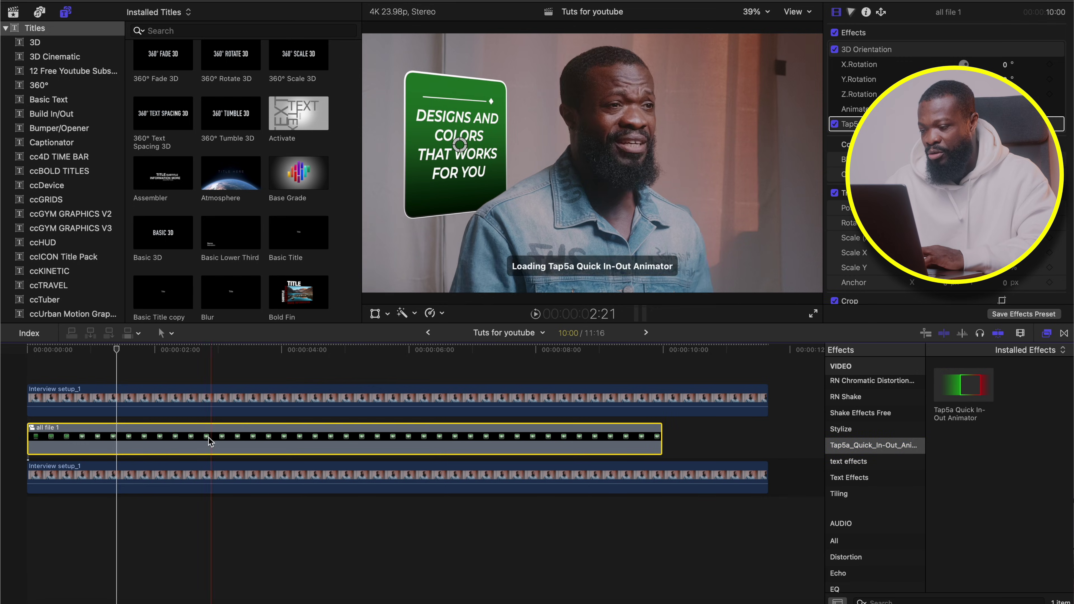
# Set a 1-second Float From Bottom entrance, preview it, and trim the clip end to 5:23
pyautogui.click(41, 349)
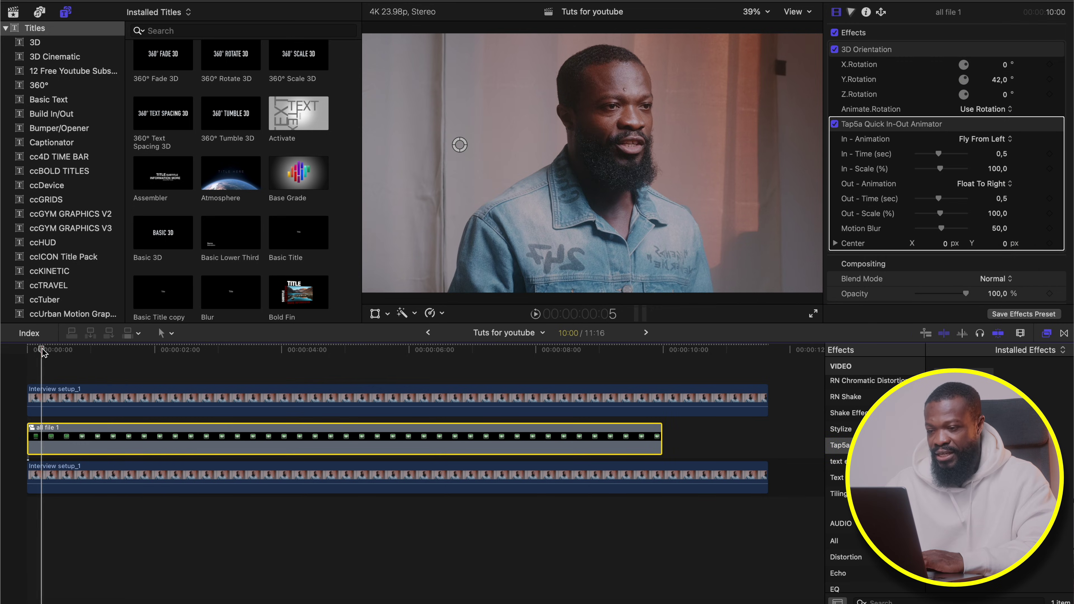
pyautogui.click(990, 139)
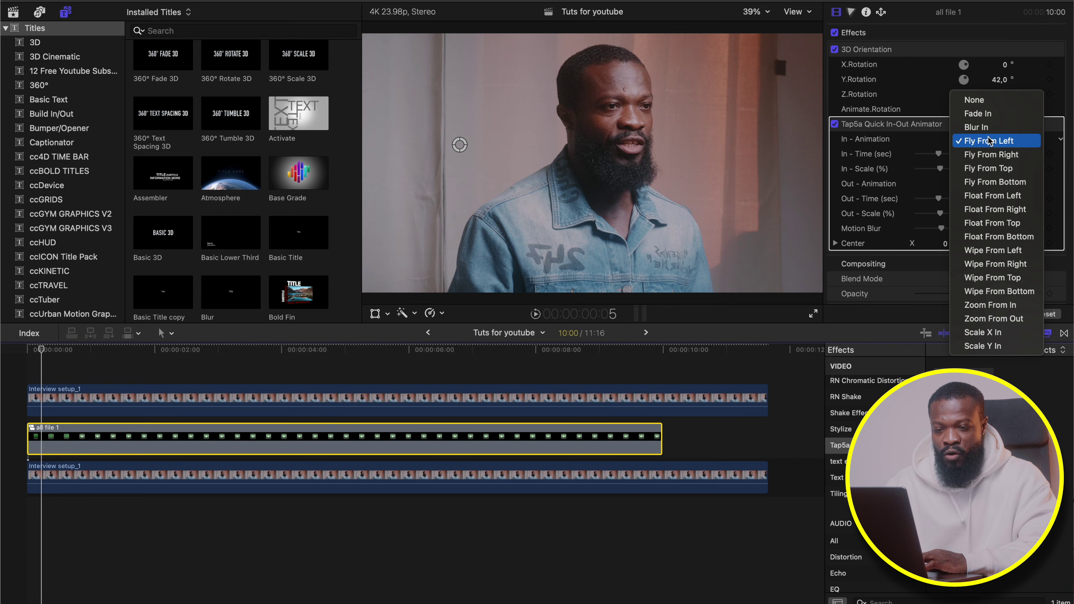
pyautogui.click(1001, 233)
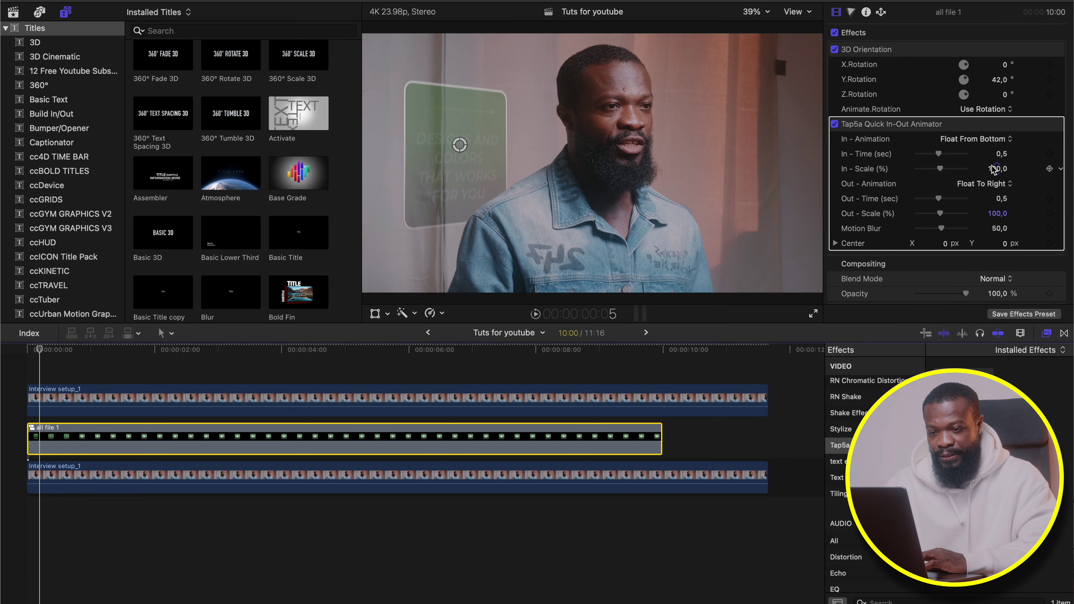
pyautogui.moveTo(940, 154); pyautogui.dragTo(967, 154)
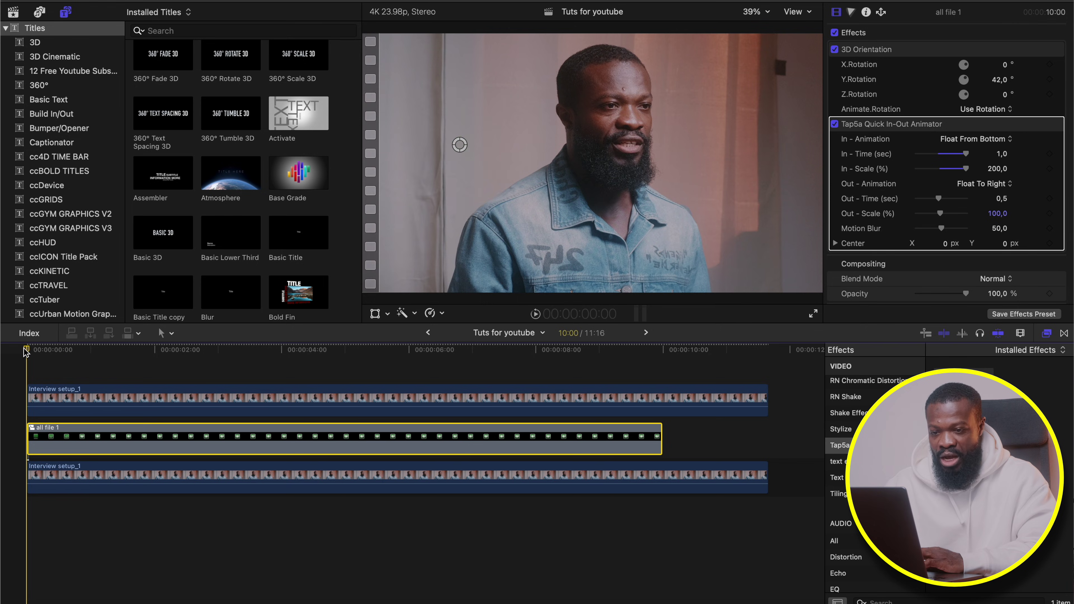
pyautogui.press('space')
pyautogui.press('space')
pyautogui.press('space')
pyautogui.press('space')
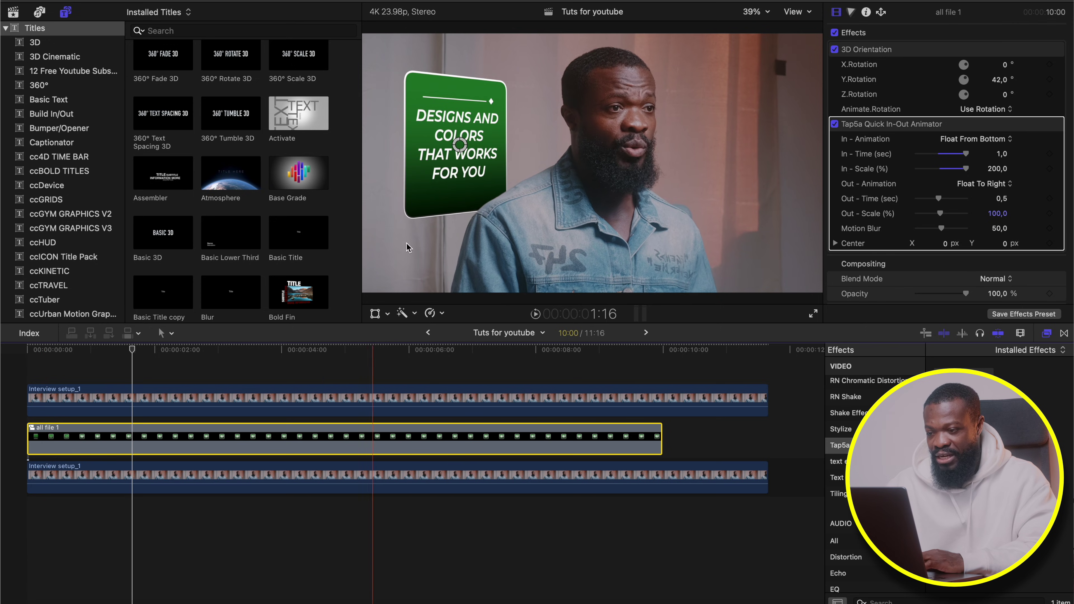
pyautogui.moveTo(661, 448); pyautogui.dragTo(405, 444)
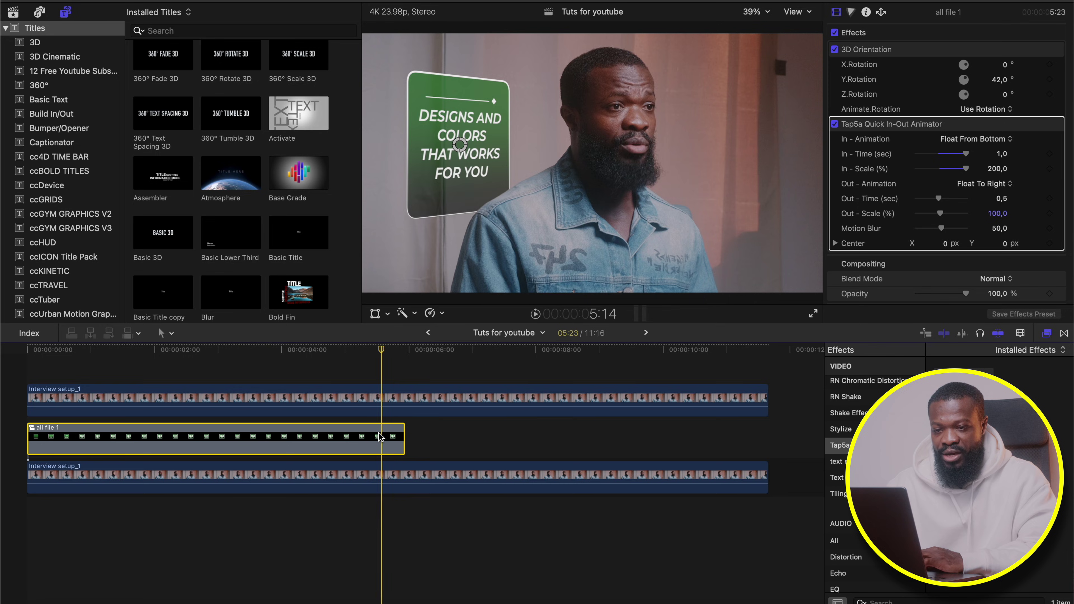
# Set the exit to Float To Bottom over 0.7 seconds at 200% out-scale, and preview from the start
pyautogui.click(994, 185)
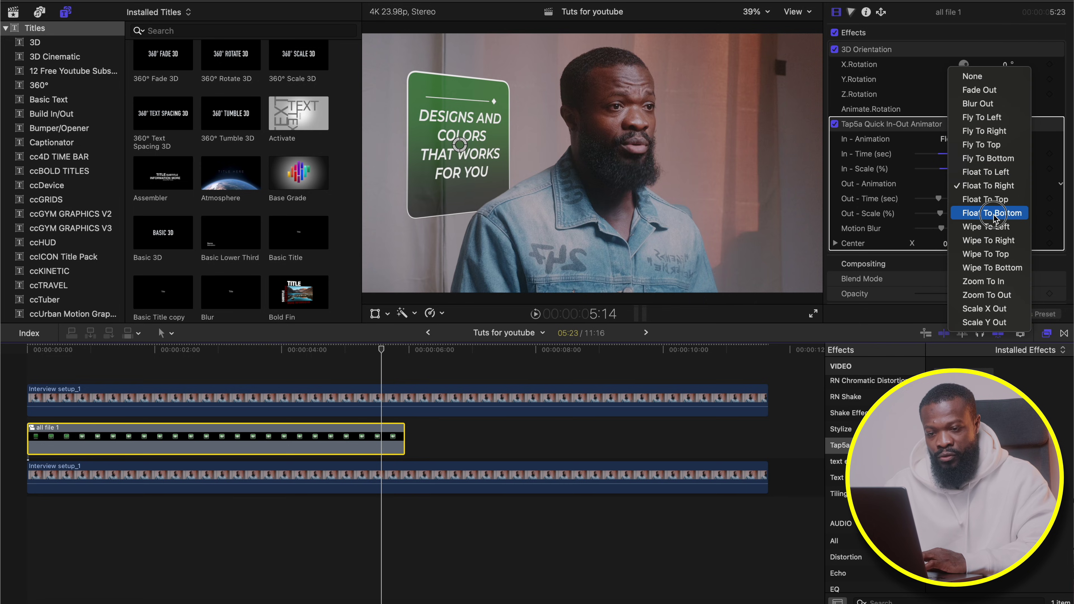
pyautogui.press('Escape')
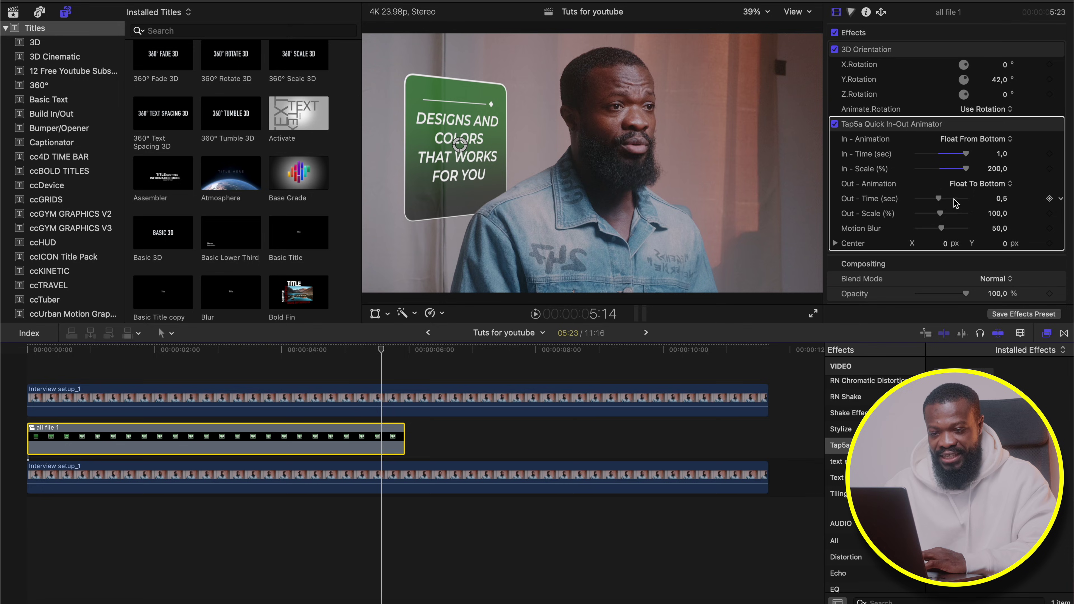
pyautogui.moveTo(938, 200); pyautogui.dragTo(948, 200)
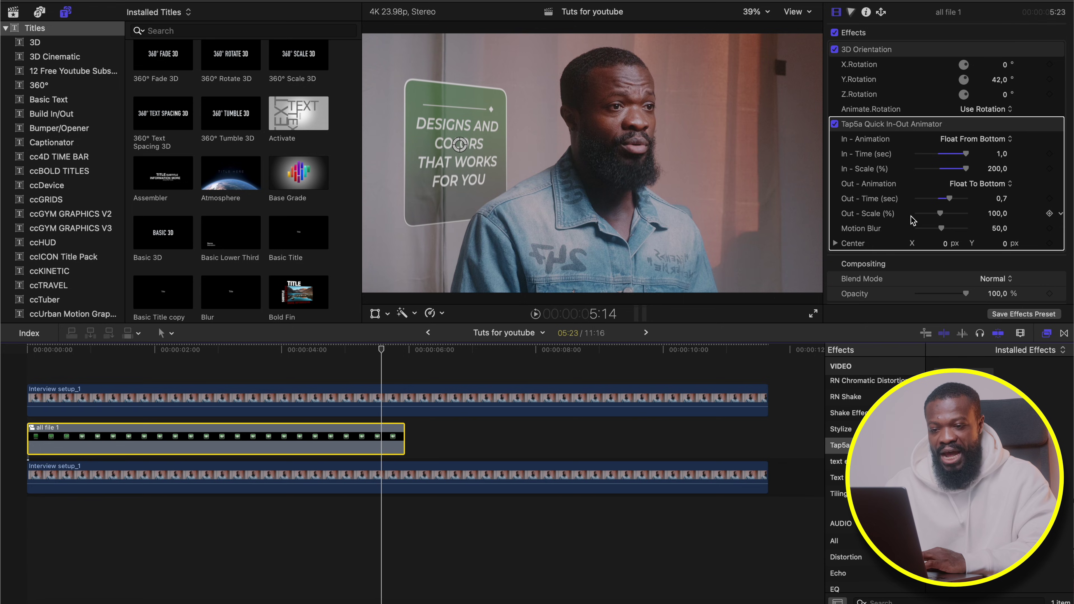
pyautogui.moveTo(943, 217); pyautogui.dragTo(971, 218)
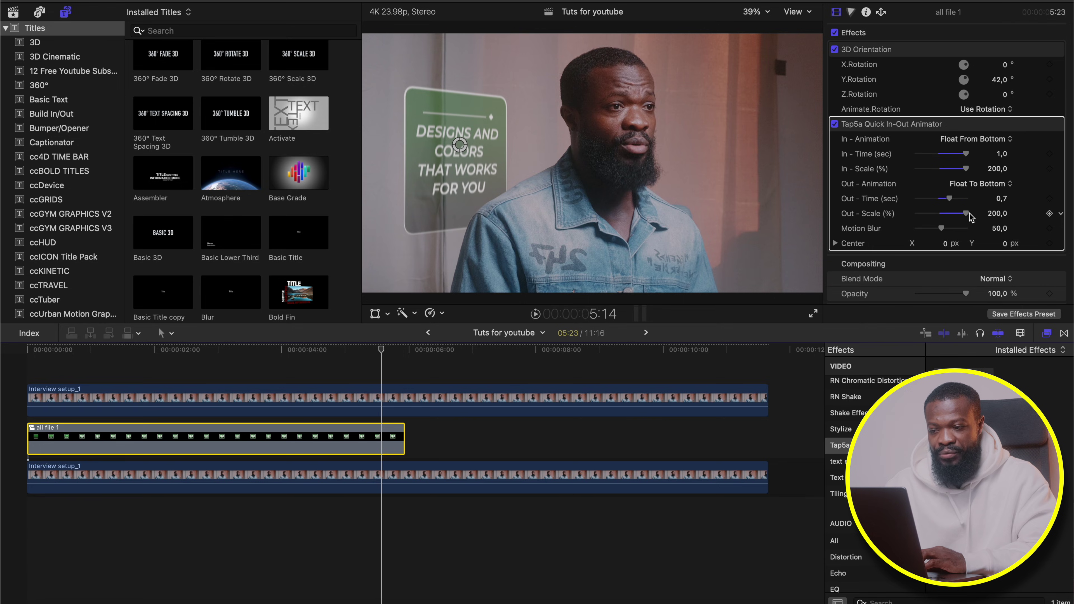
pyautogui.click(29, 351)
pyautogui.press('space')
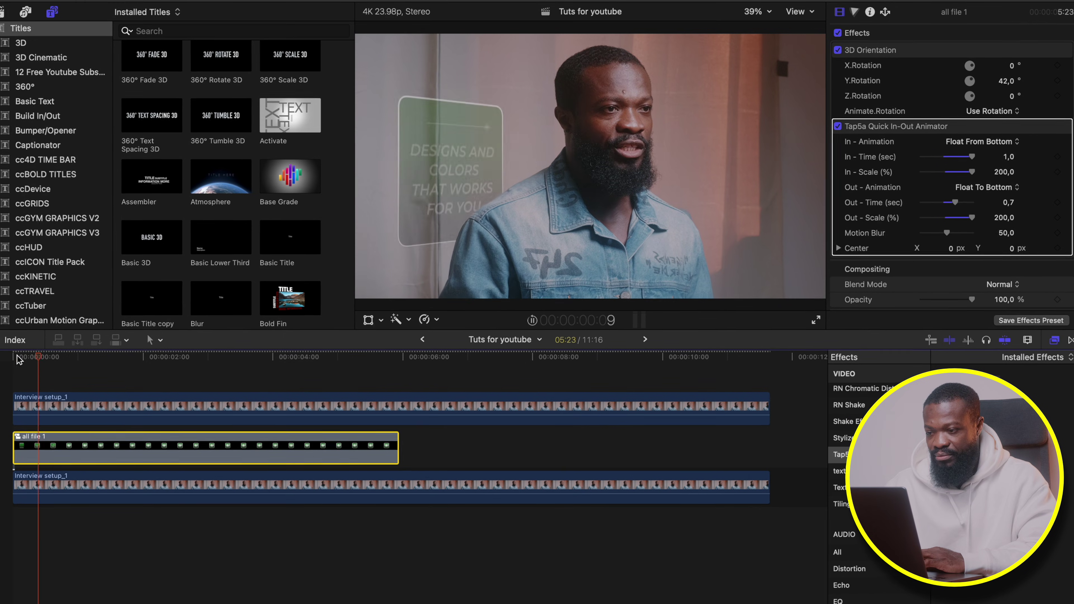